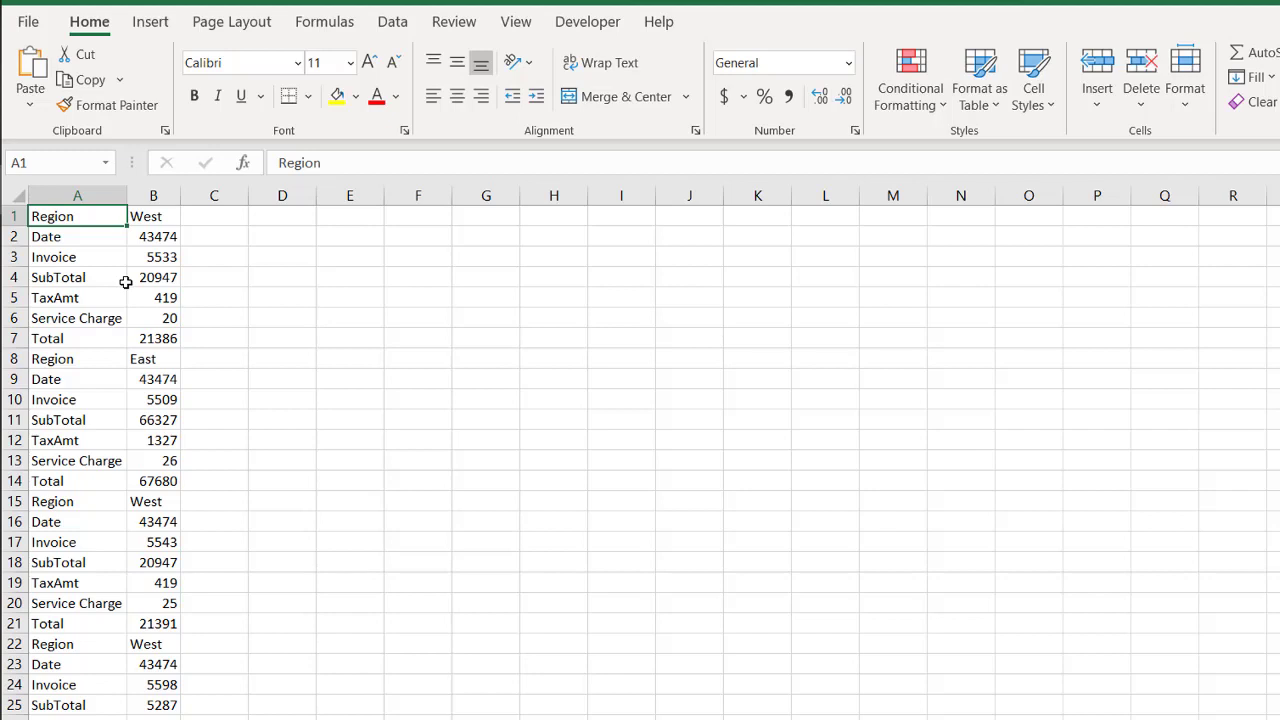
- Make A1:B98 a table without headers and load it into the Power Query Editor
{"action": "left_click", "coordinate": [123, 309]}
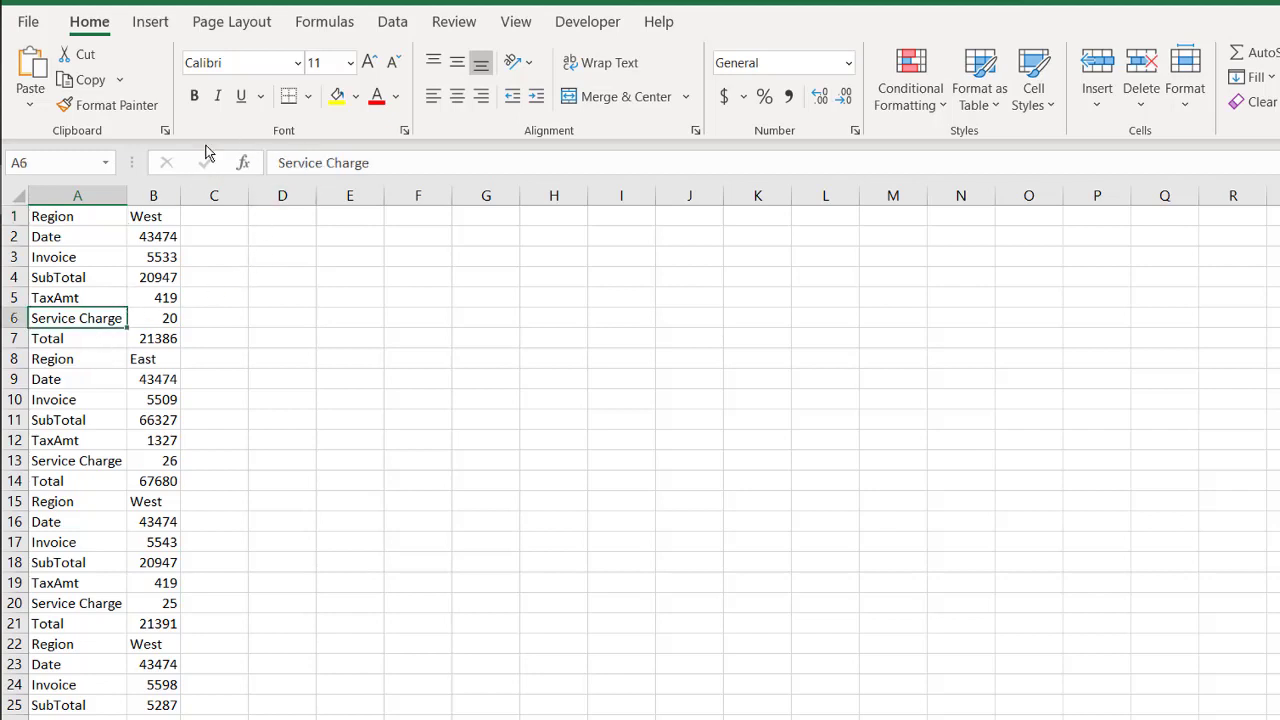
{"action": "left_click", "coordinate": [392, 21]}
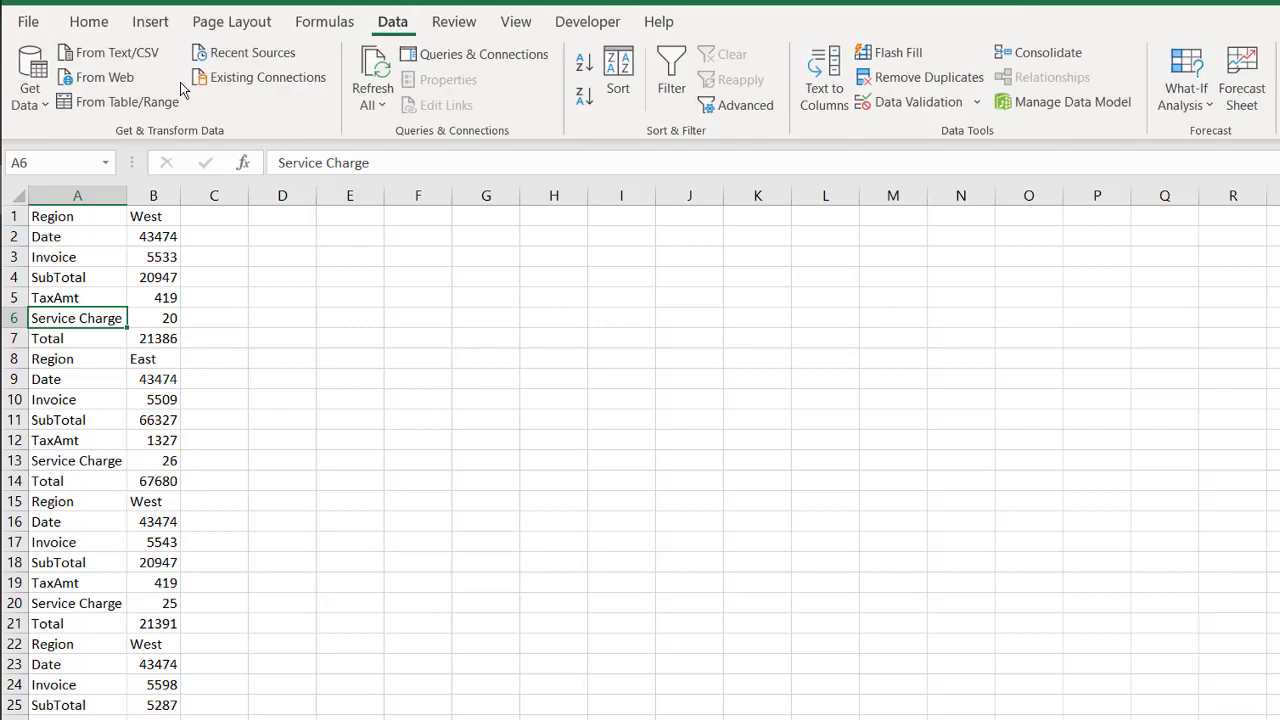
{"action": "left_click", "coordinate": [125, 102]}
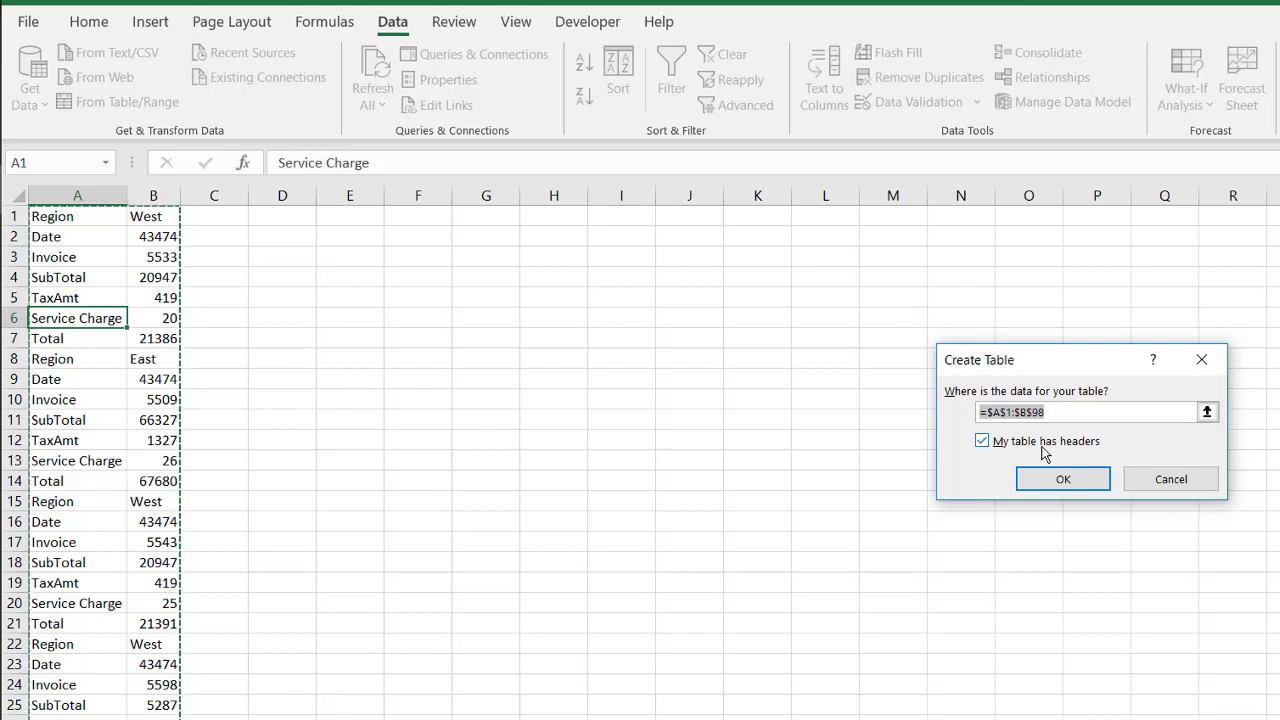
{"action": "left_click", "coordinate": [982, 441]}
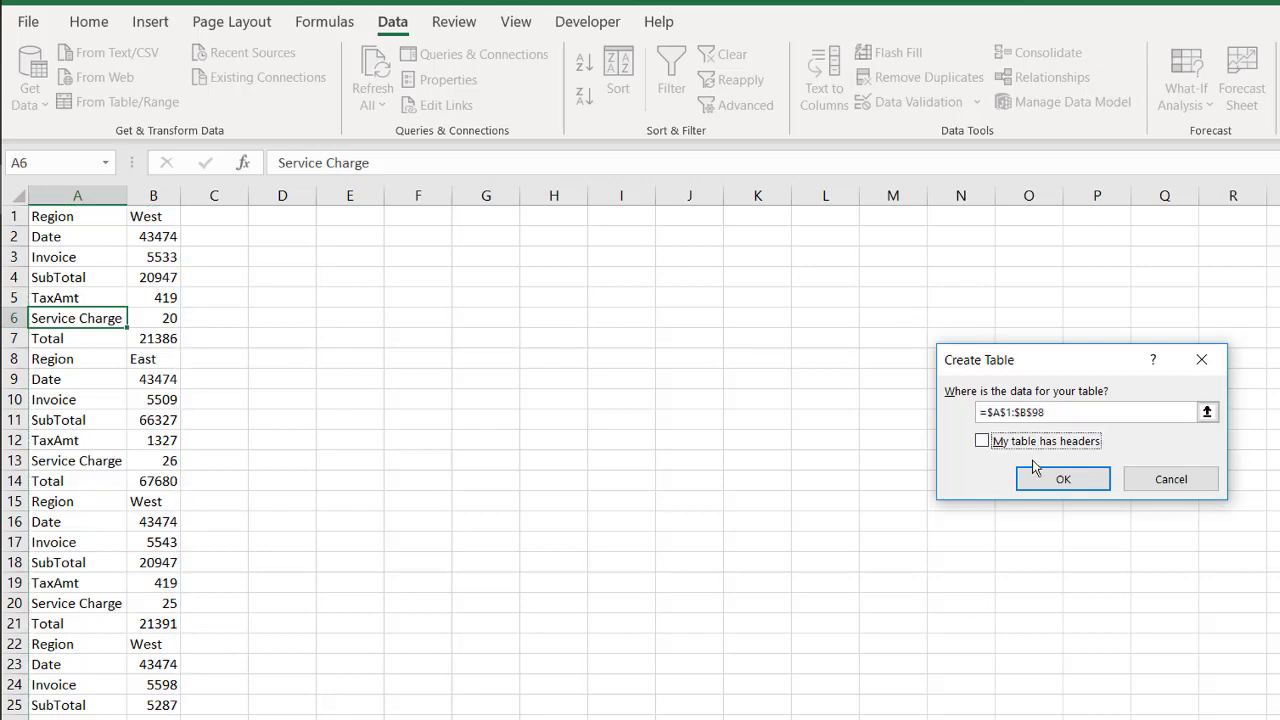
{"action": "left_click", "coordinate": [1063, 479]}
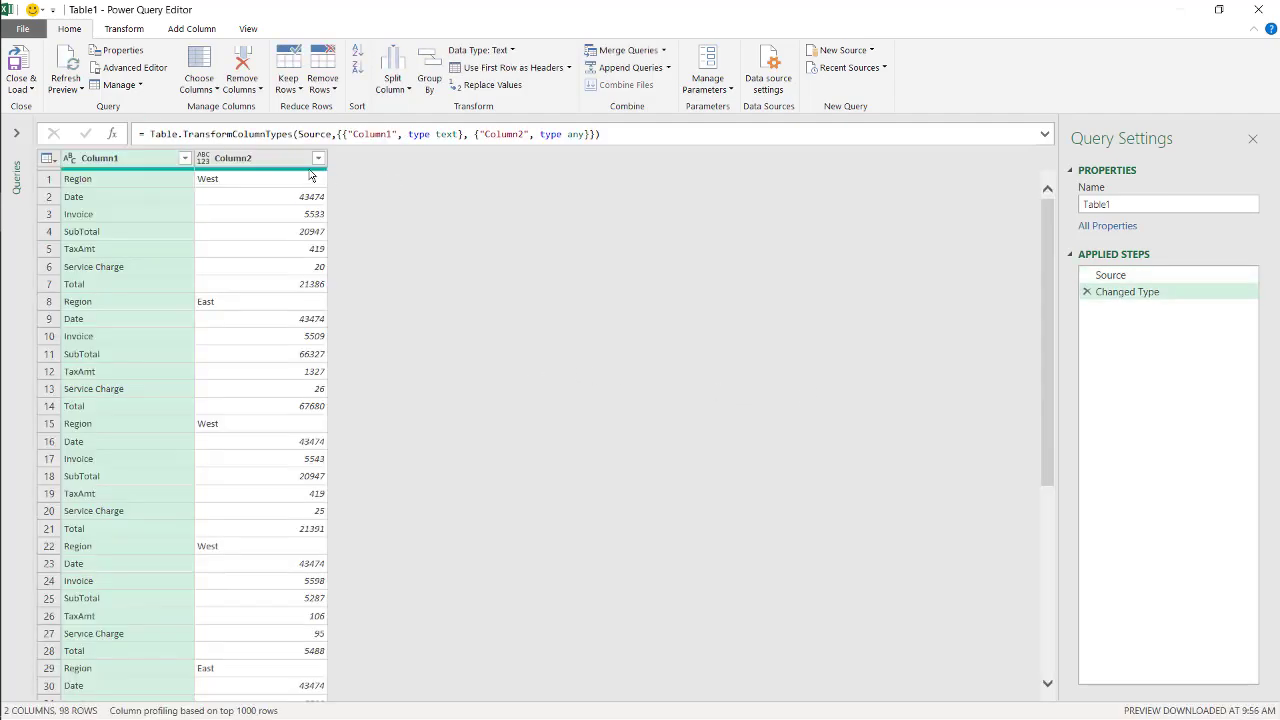
- Add an Index column to Table1 that numbers rows from 0
{"action": "left_click", "coordinate": [128, 30]}
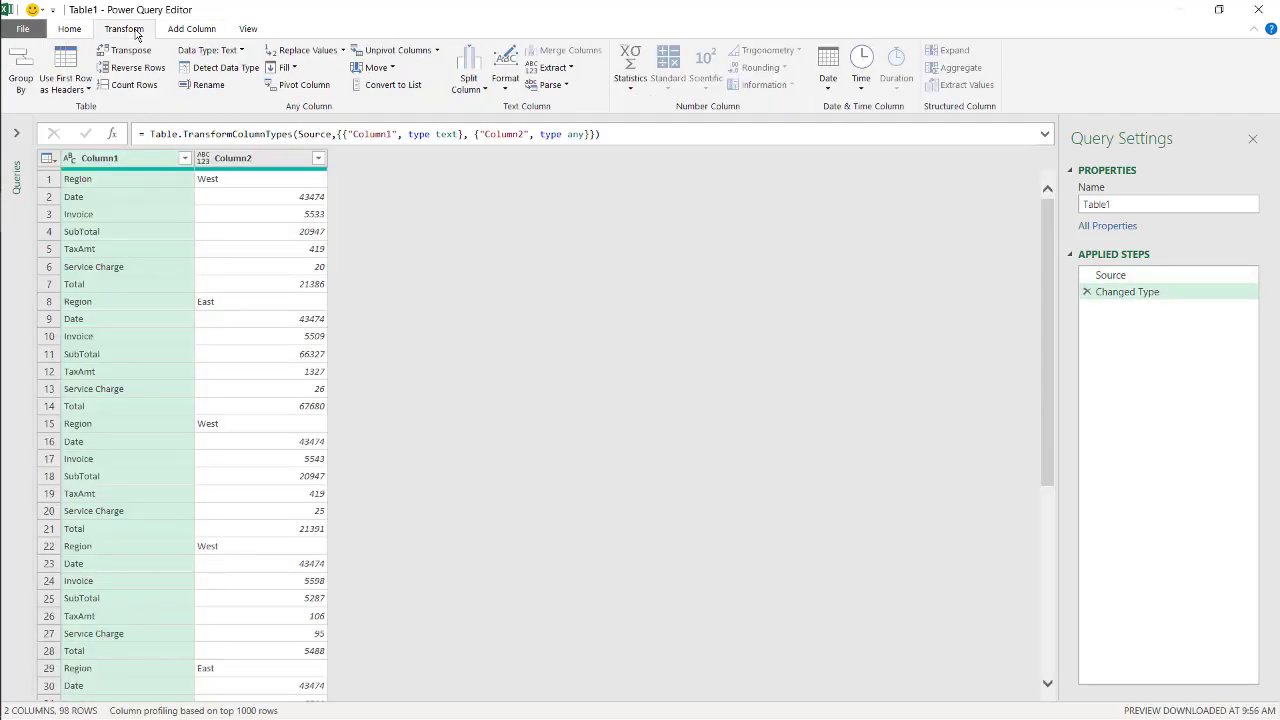
{"action": "left_click", "coordinate": [184, 30]}
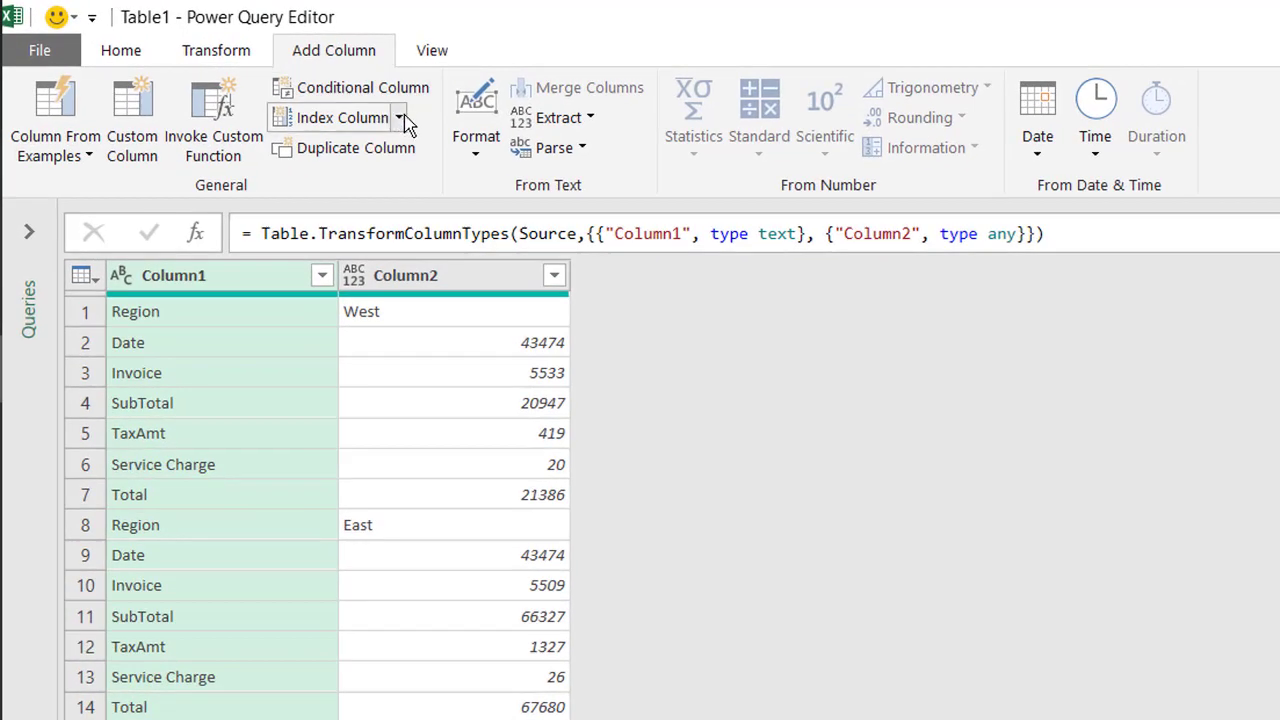
{"action": "left_click", "coordinate": [259, 78]}
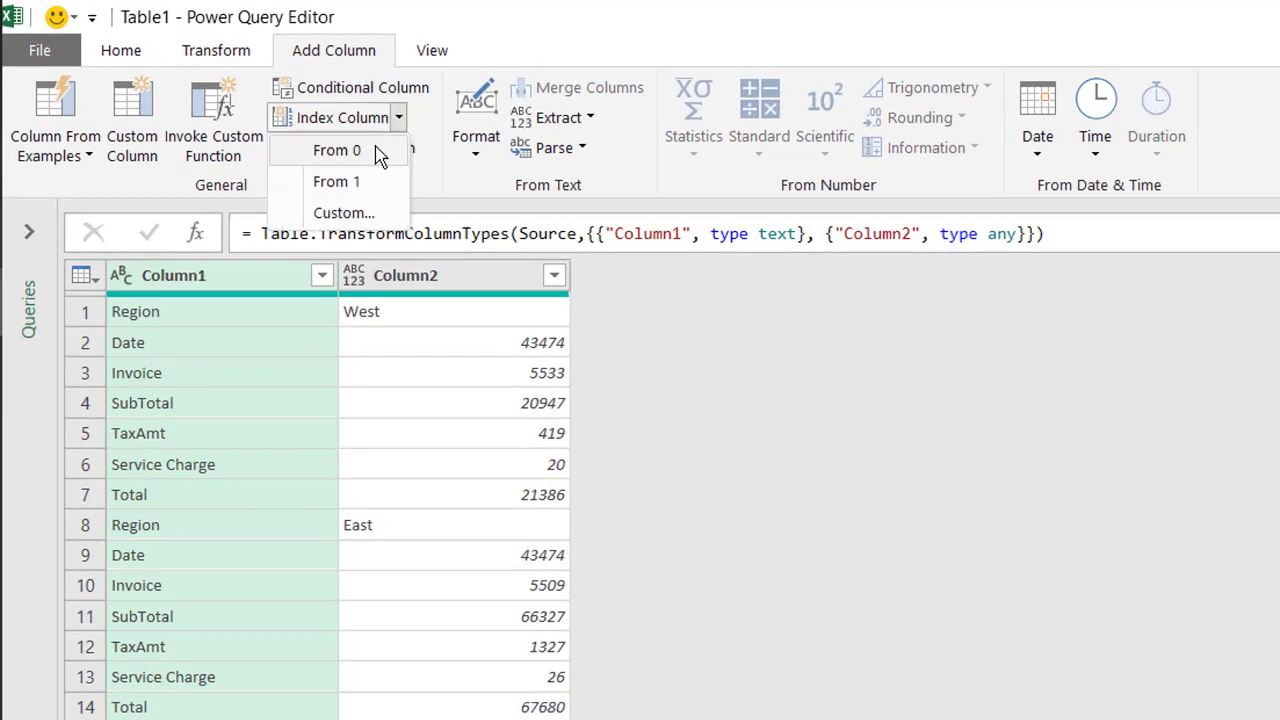
{"action": "left_click", "coordinate": [377, 150]}
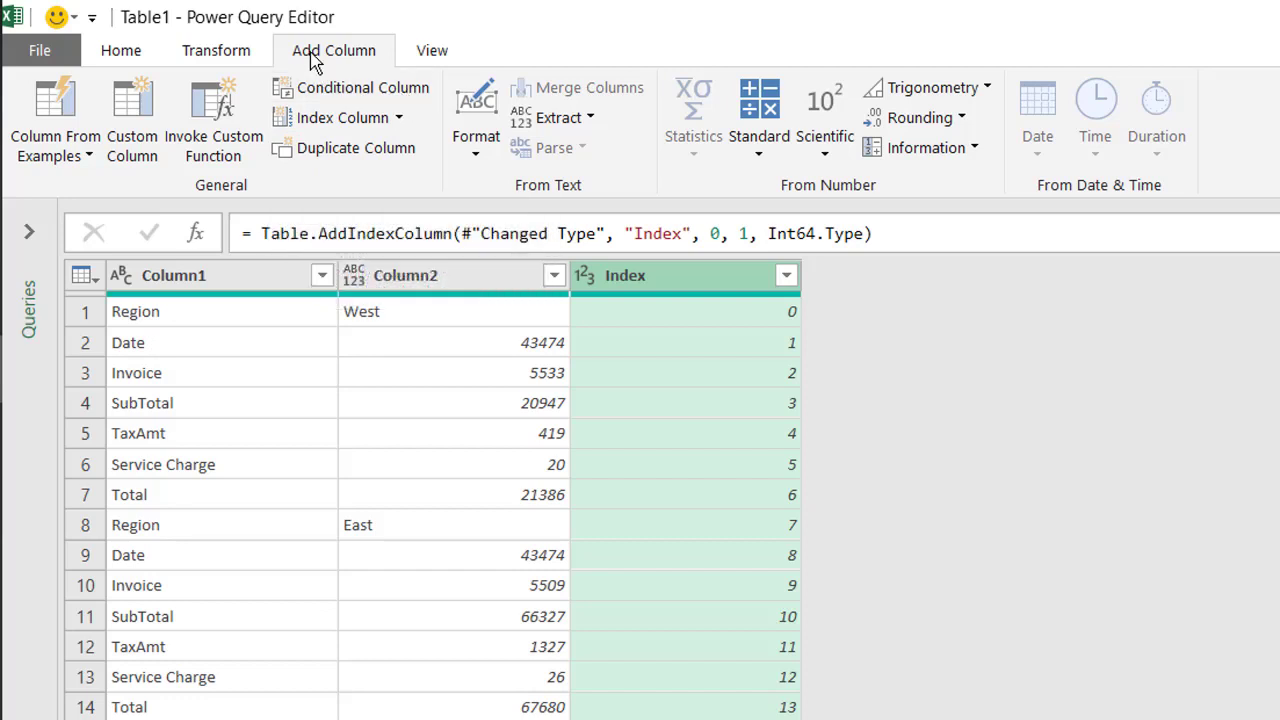
- Add a conditional Custom column: if Column1 equals 'Region' output Index, otherwise null
{"action": "left_click", "coordinate": [346, 89]}
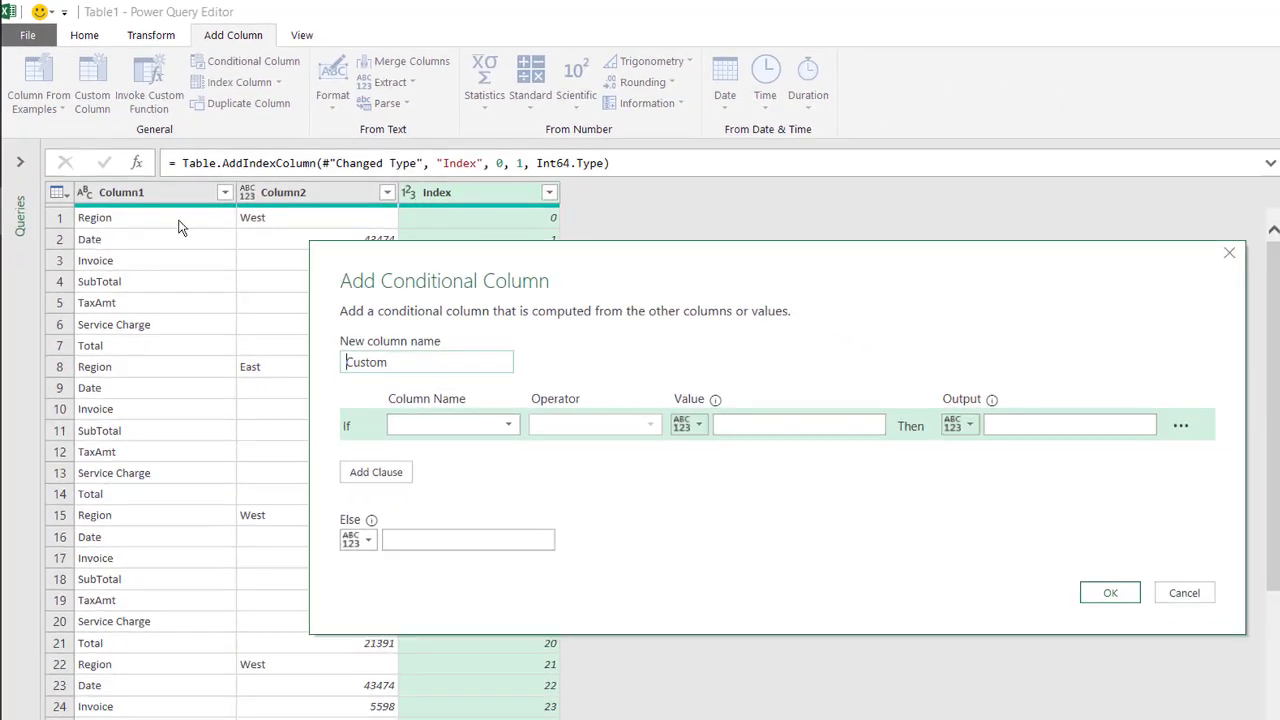
{"action": "left_click", "coordinate": [501, 424]}
{"action": "left_click", "coordinate": [480, 443]}
{"action": "left_click", "coordinate": [770, 428]}
{"action": "type", "text": "Region"}
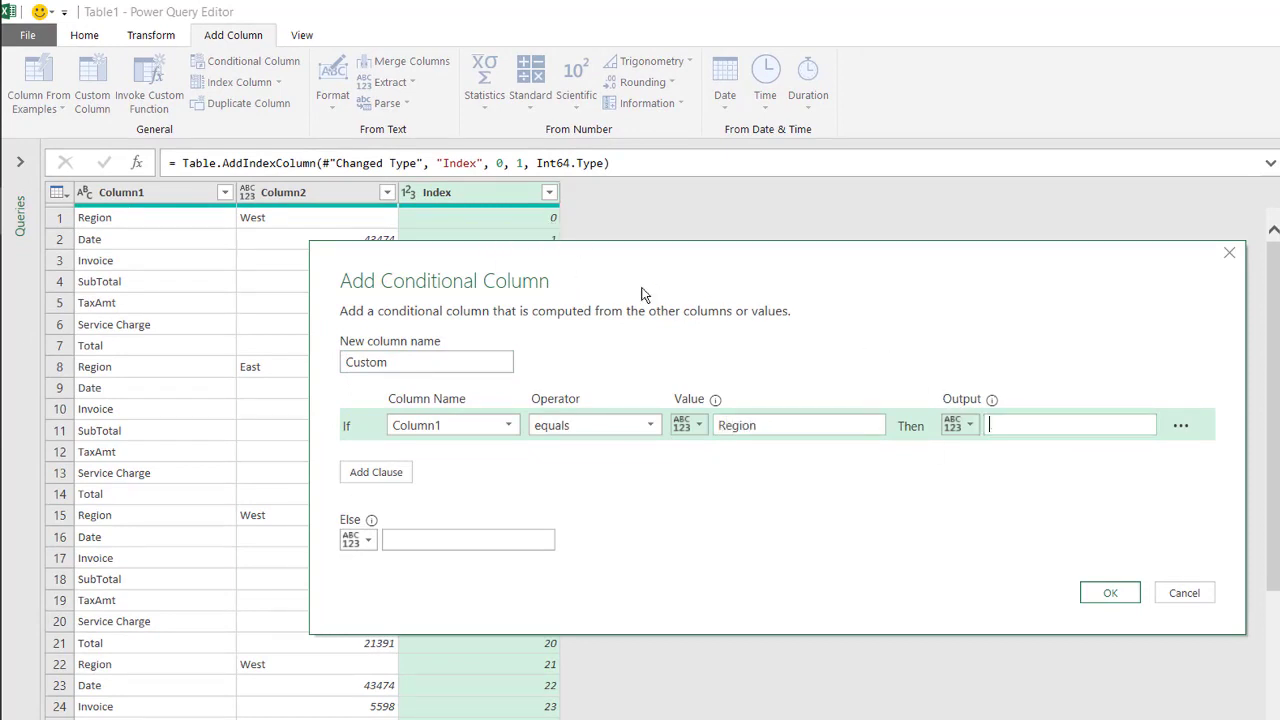
{"action": "left_click", "coordinate": [961, 423]}
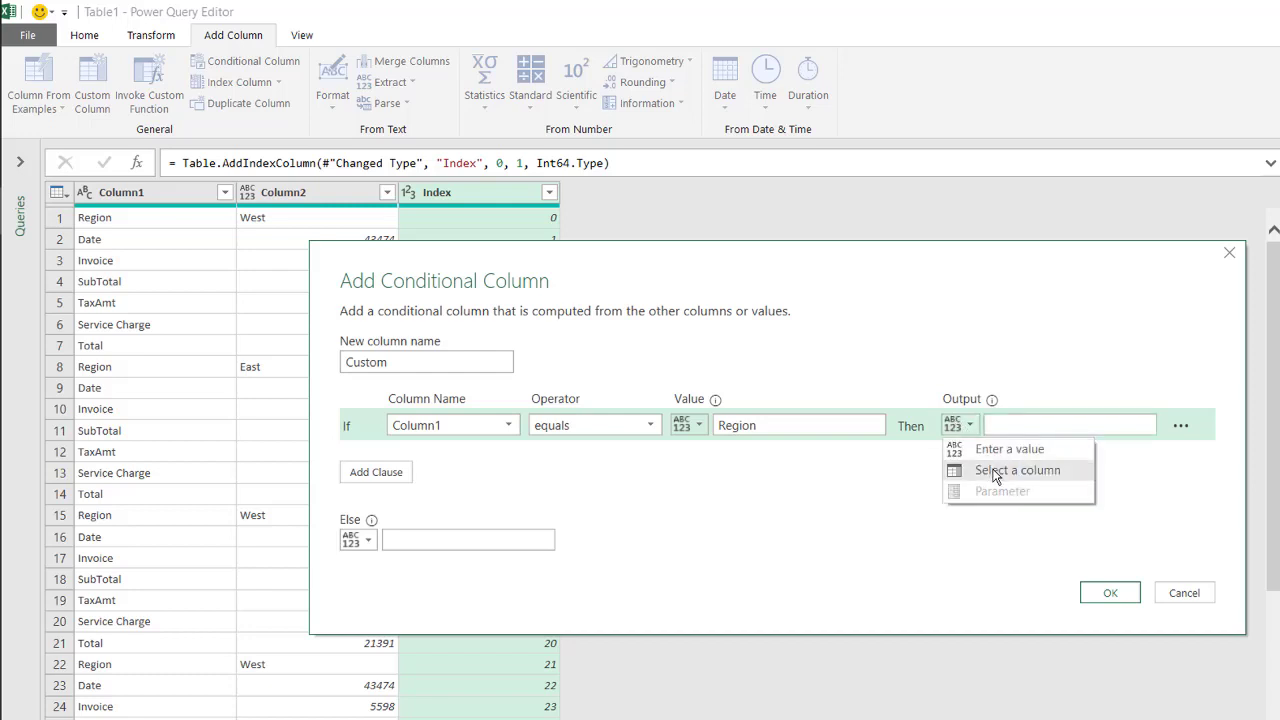
{"action": "left_click", "coordinate": [990, 468]}
{"action": "left_click", "coordinate": [1012, 426]}
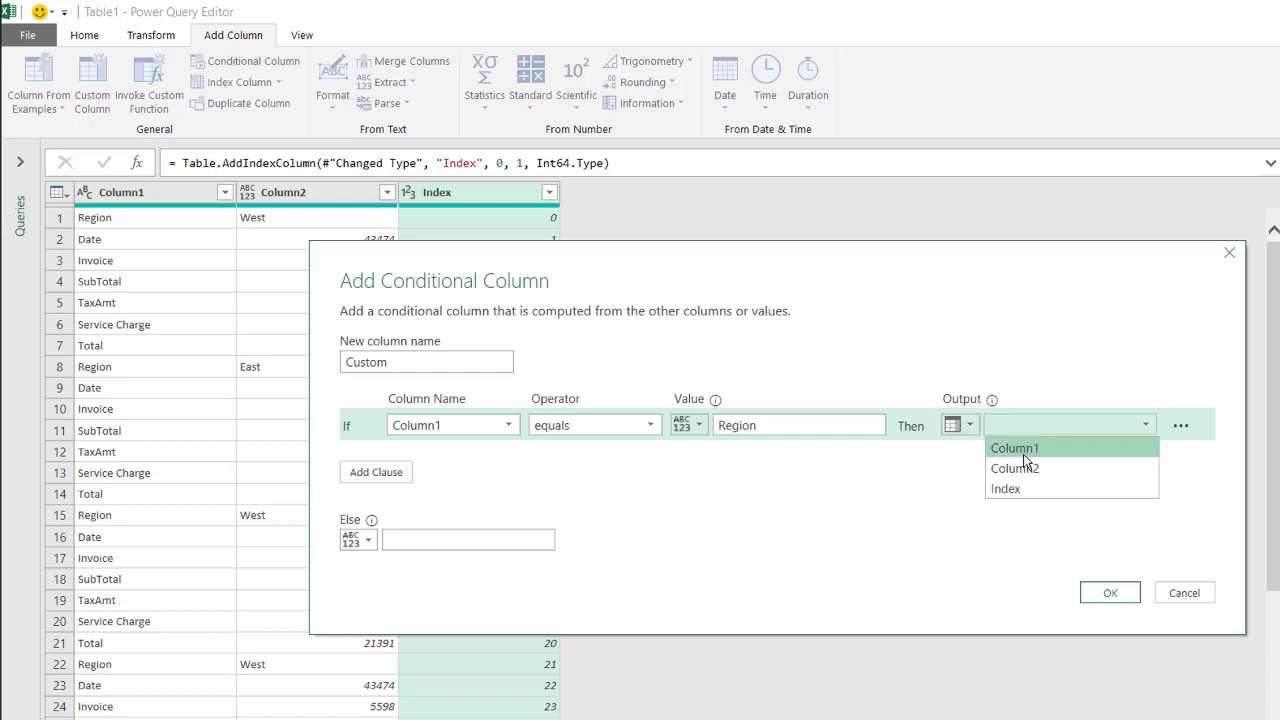
{"action": "left_click", "coordinate": [1026, 491]}
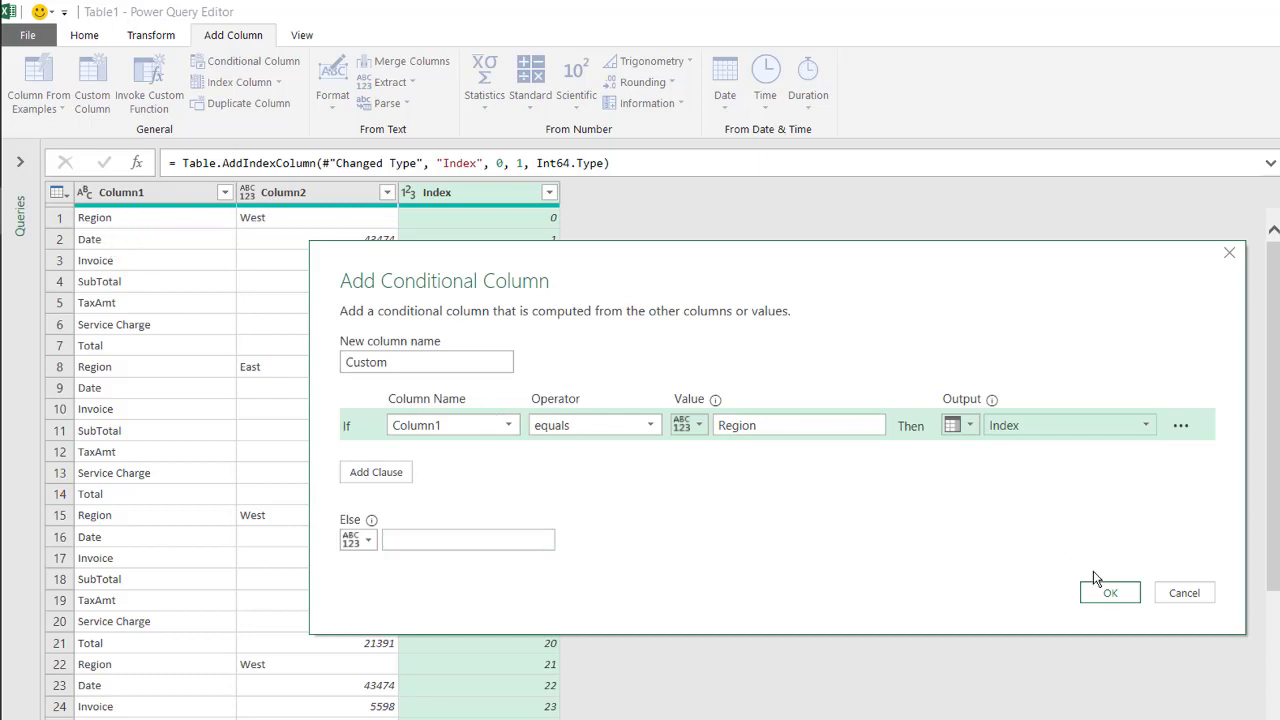
{"action": "left_click", "coordinate": [1130, 594]}
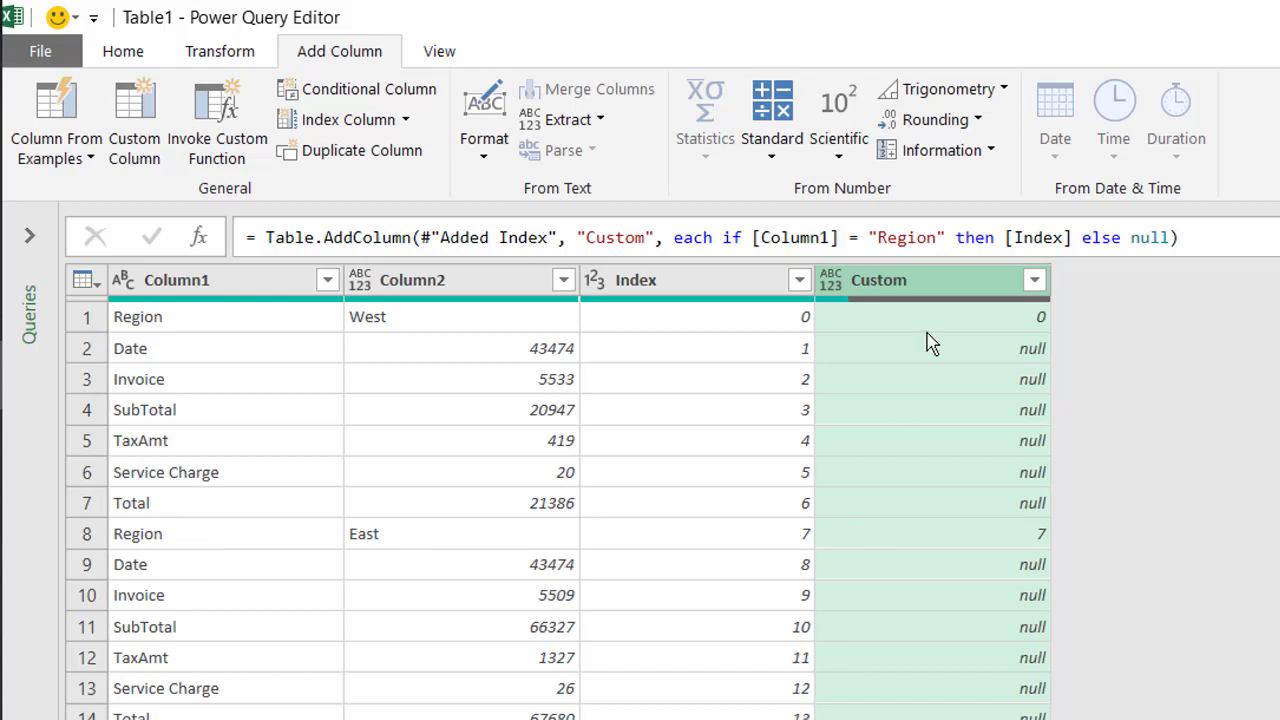
- Delete the Index column and fill Custom down so each record shares 0, 7, 14…
{"action": "left_click", "coordinate": [682, 287]}
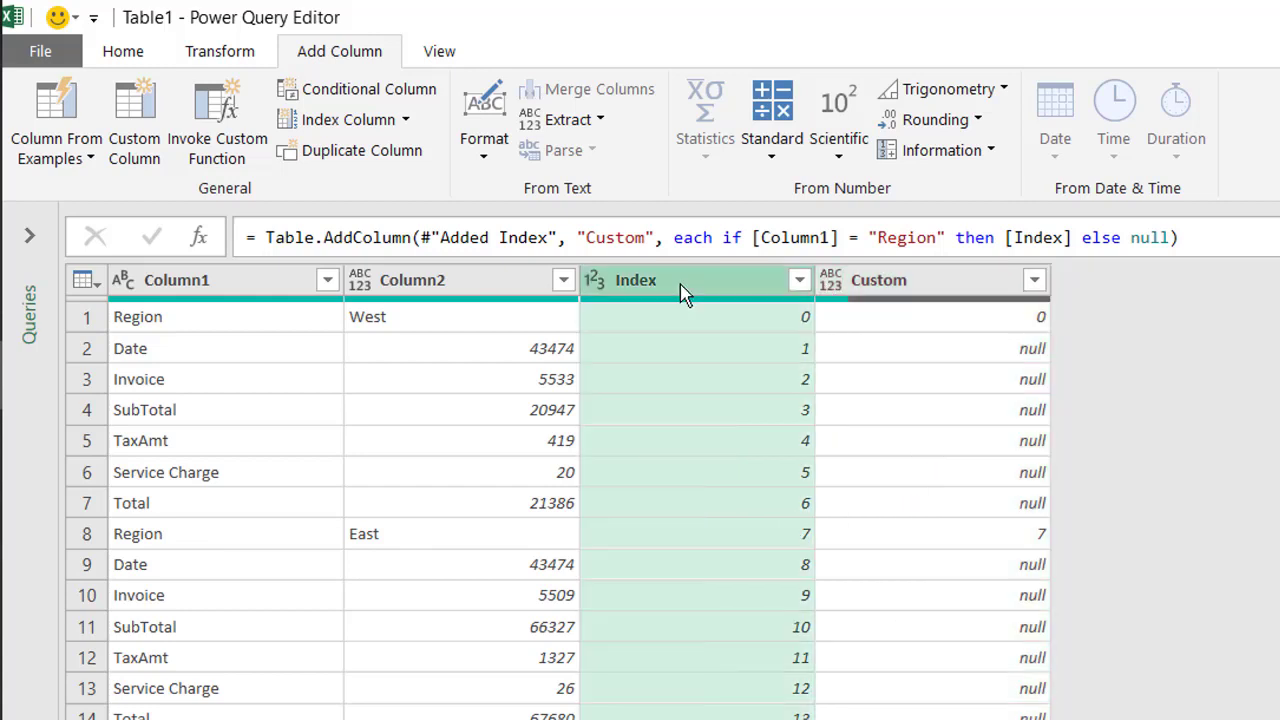
{"action": "key", "text": "Delete"}
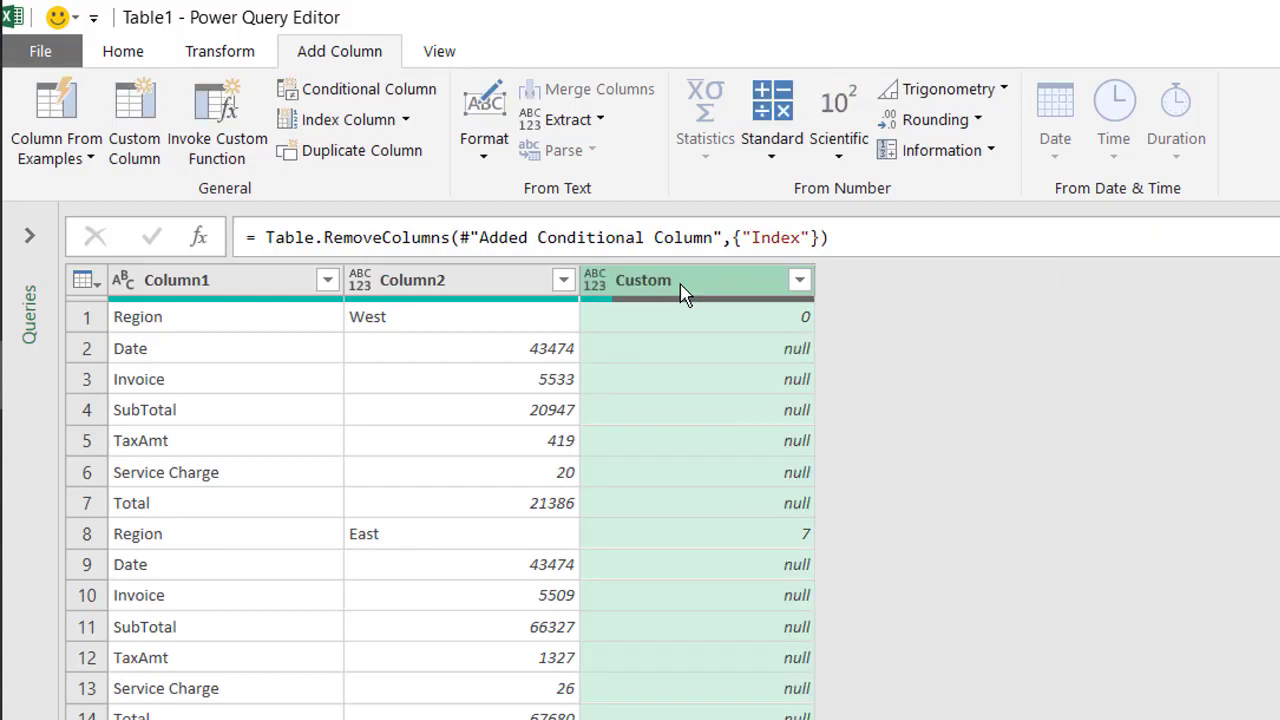
{"action": "right_click", "coordinate": [682, 293]}
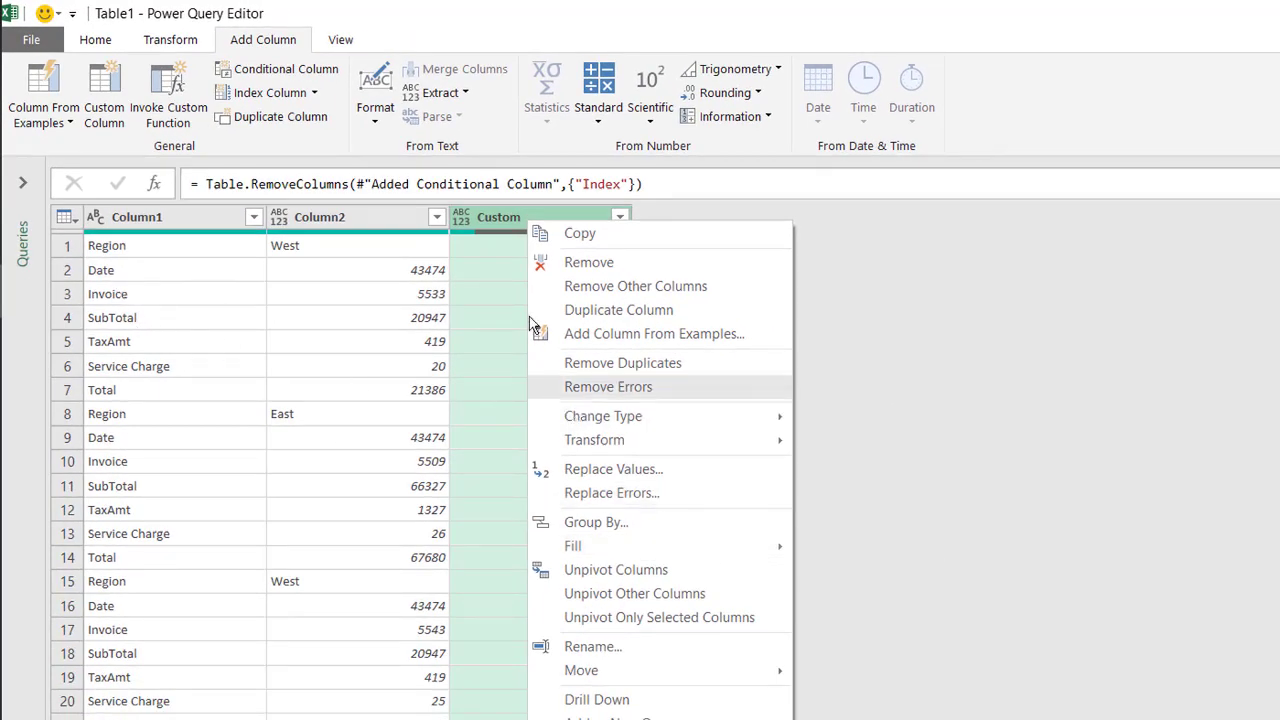
{"action": "mouse_move", "coordinate": [780, 546]}
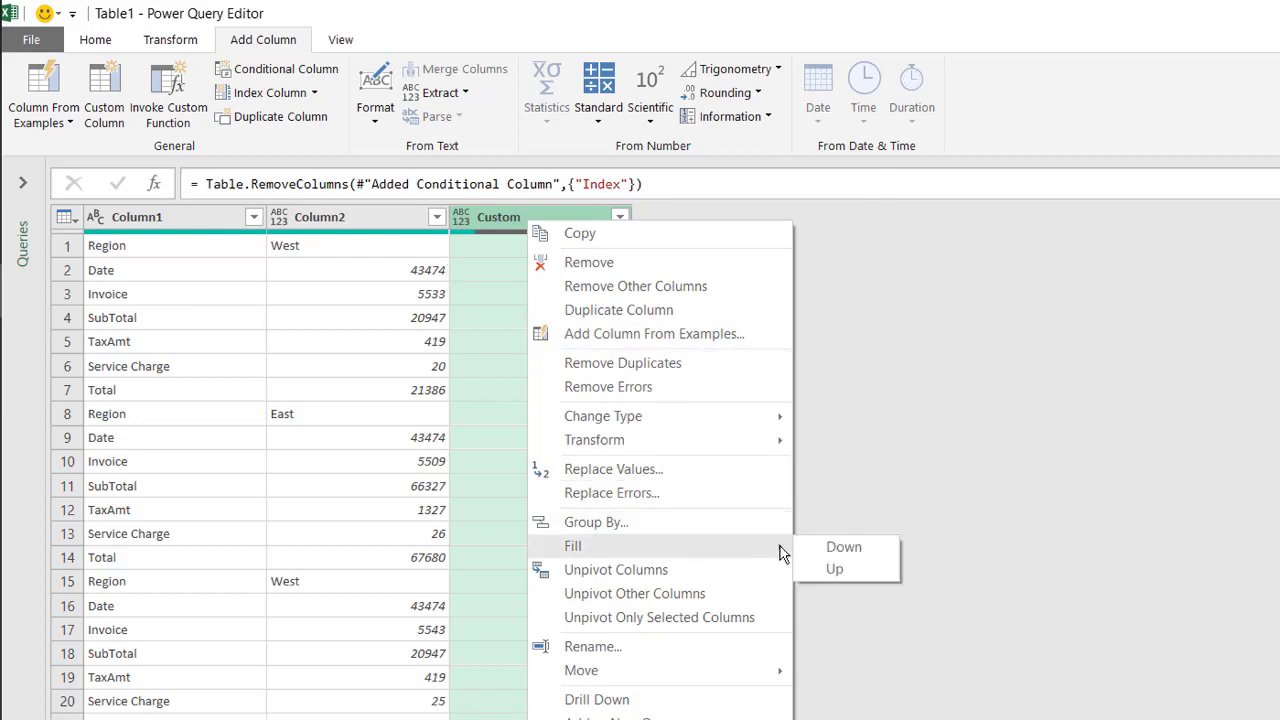
{"action": "left_click", "coordinate": [840, 549]}
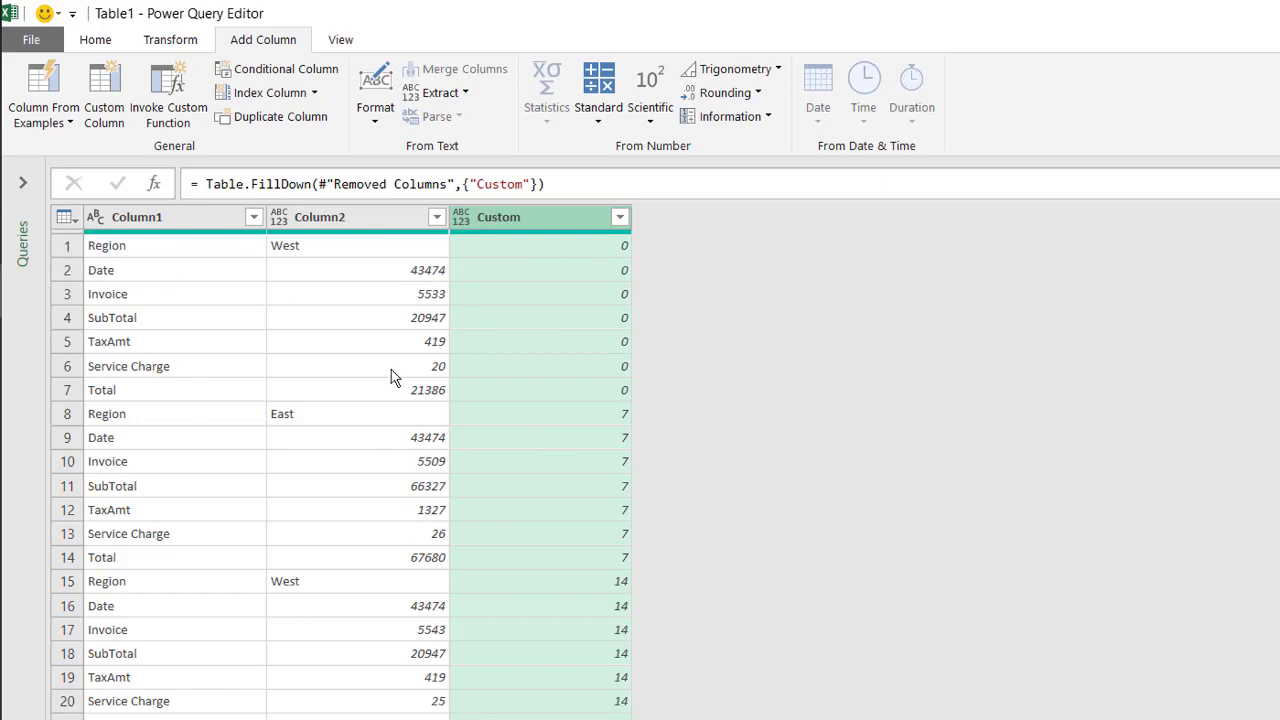
- Pivot Column1 on Column2 values with Don't Aggregate, giving Region, Date, Invoice, SubTotal, TaxAmt columns
{"action": "left_click", "coordinate": [157, 217]}
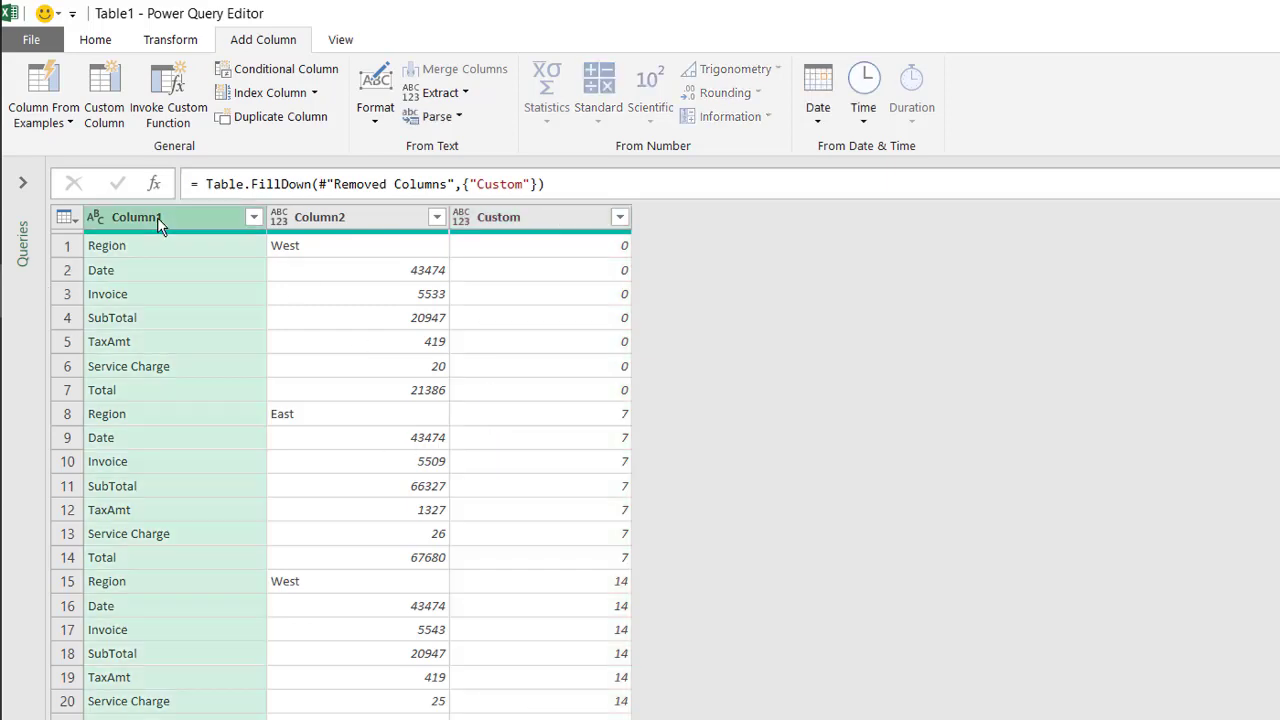
{"action": "left_click", "coordinate": [145, 40]}
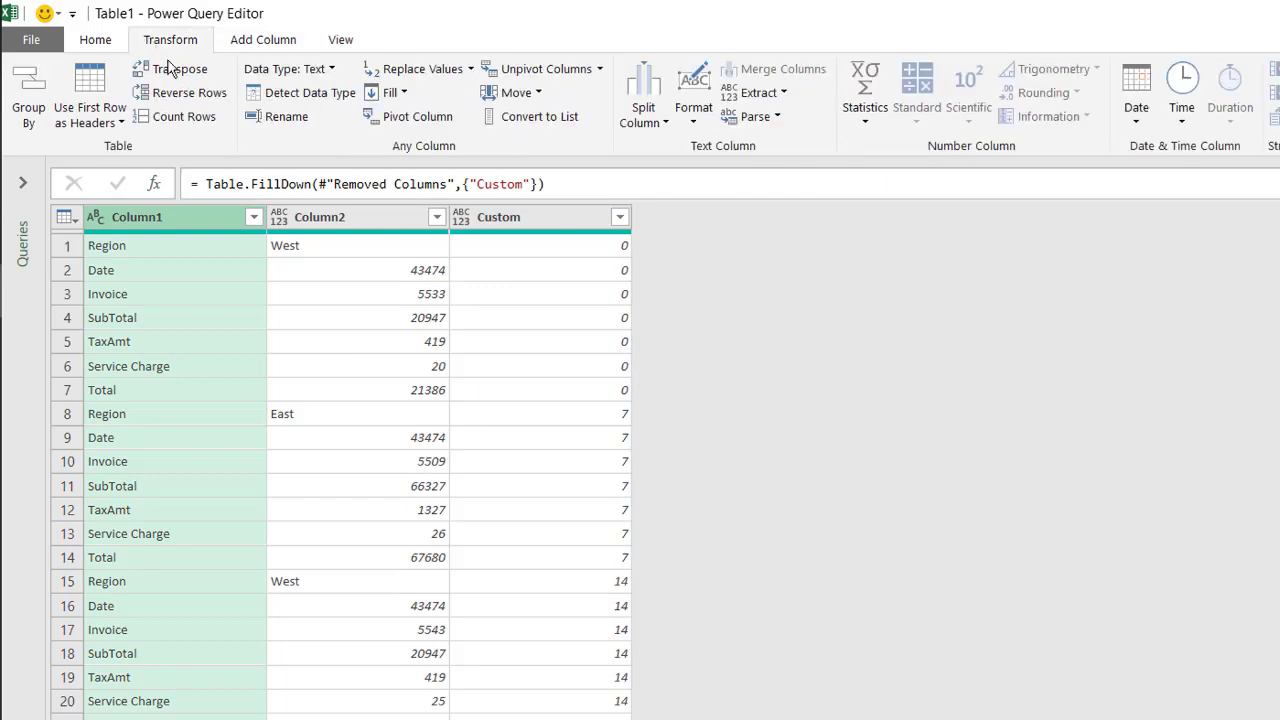
{"action": "left_click", "coordinate": [418, 118]}
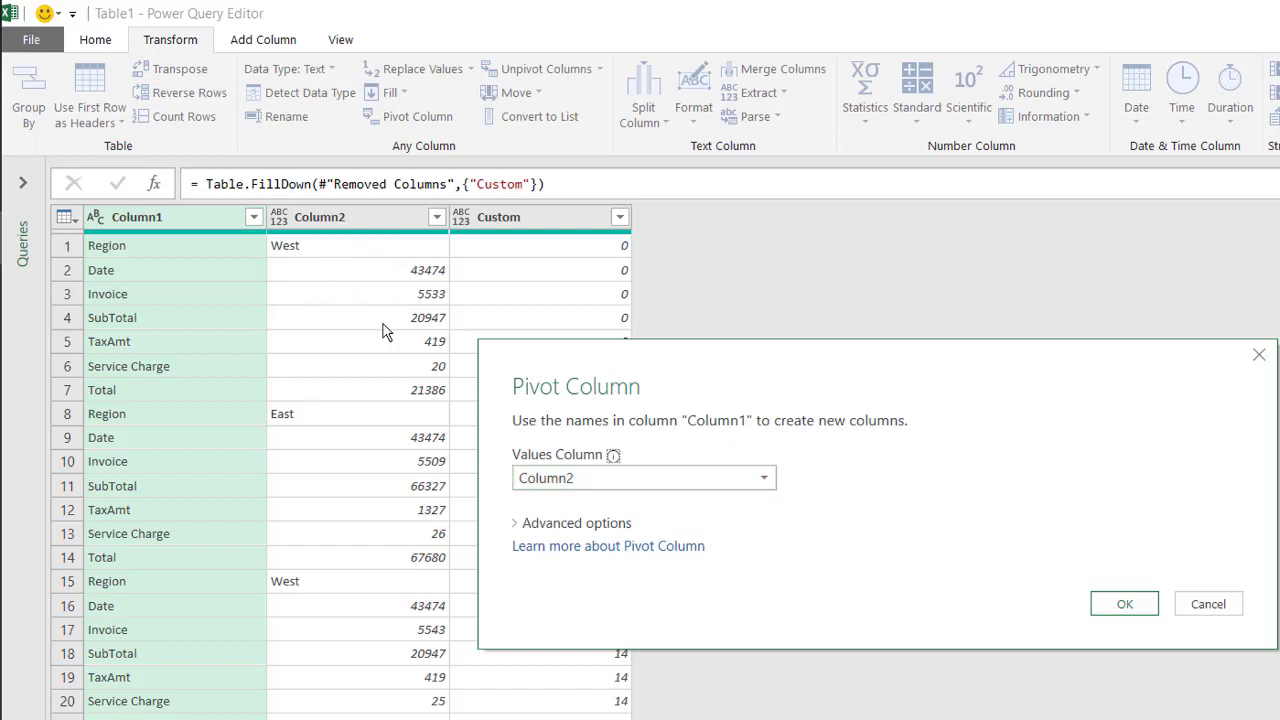
{"action": "left_click", "coordinate": [573, 521]}
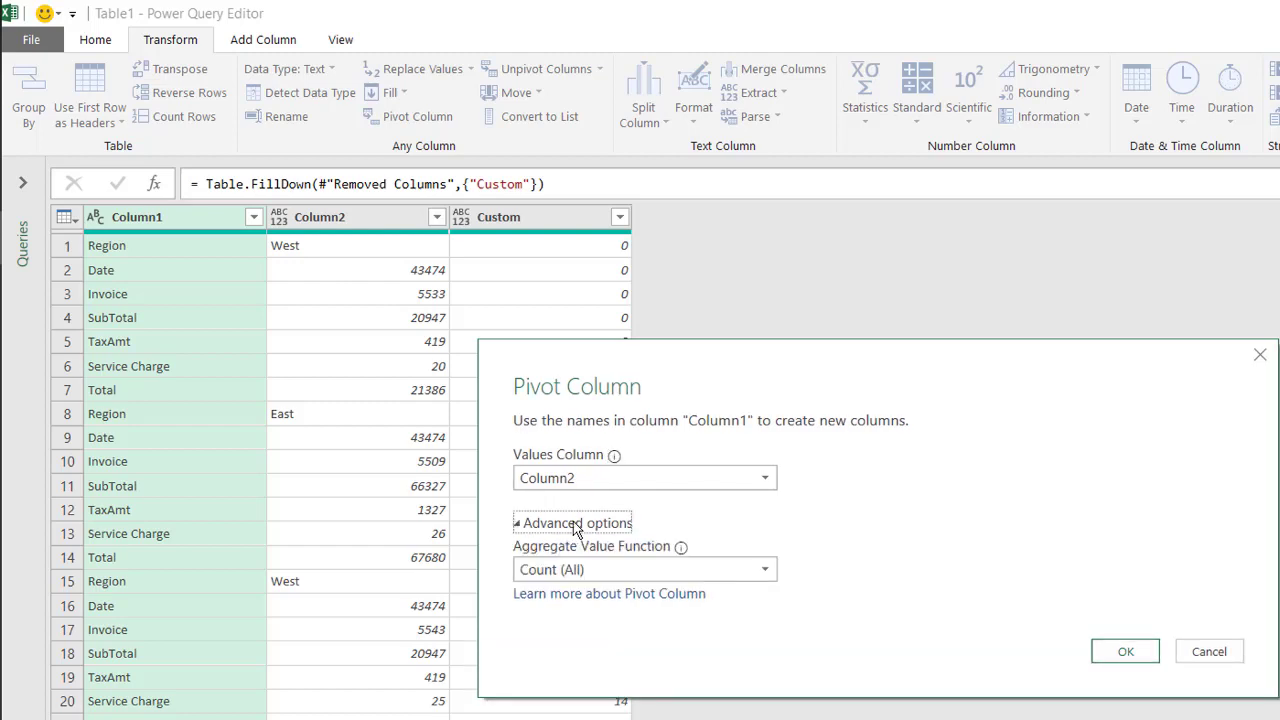
{"action": "left_click", "coordinate": [605, 569]}
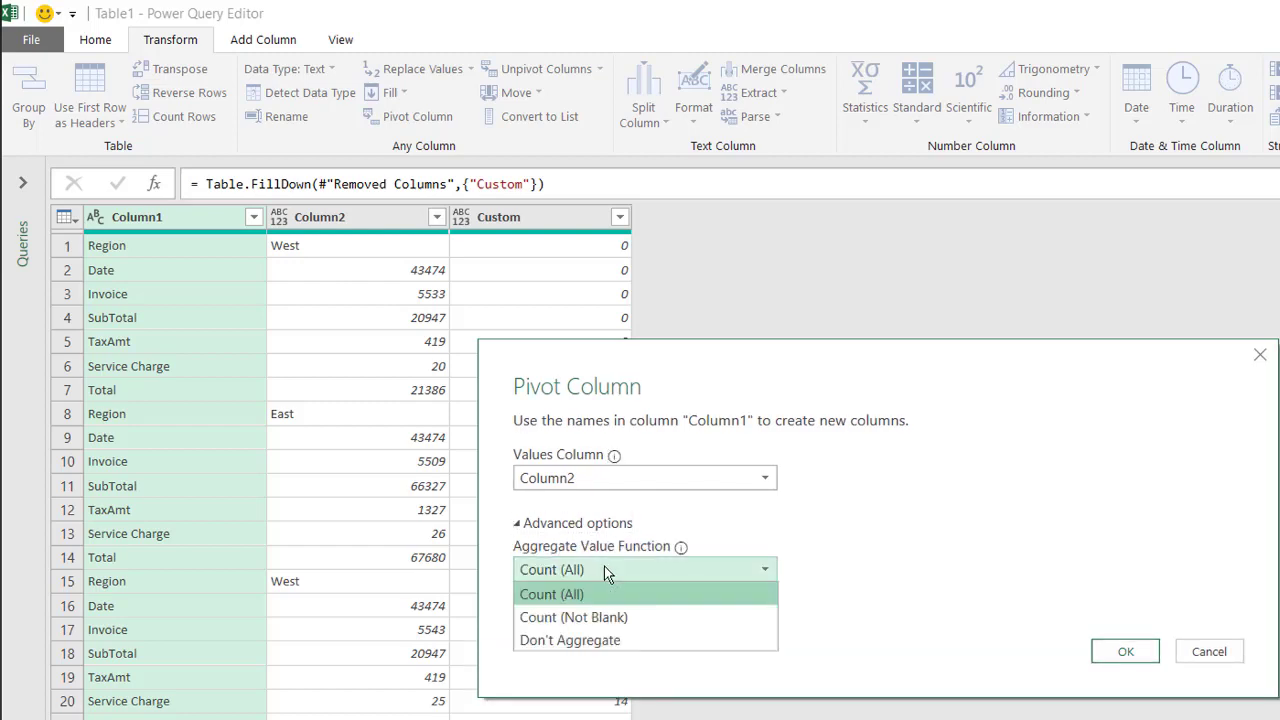
{"action": "left_click", "coordinate": [610, 640]}
{"action": "left_click", "coordinate": [1124, 652]}
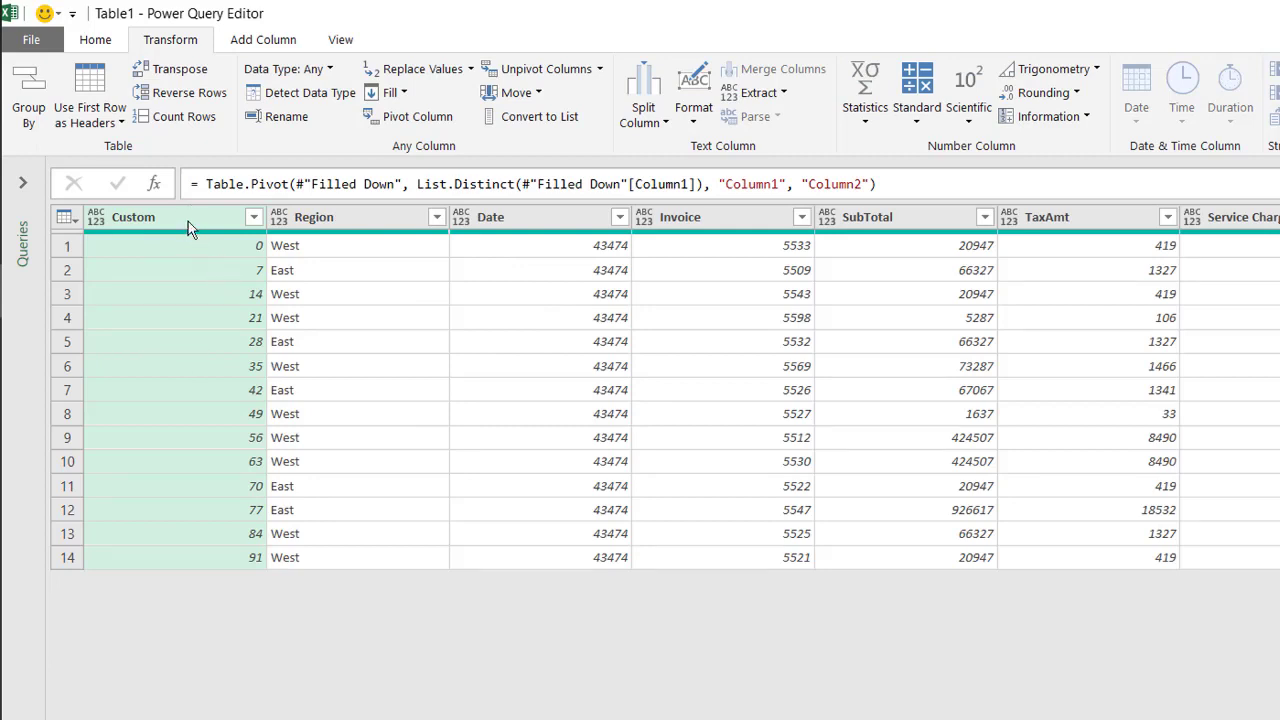
{"action": "left_click", "coordinate": [188, 221]}
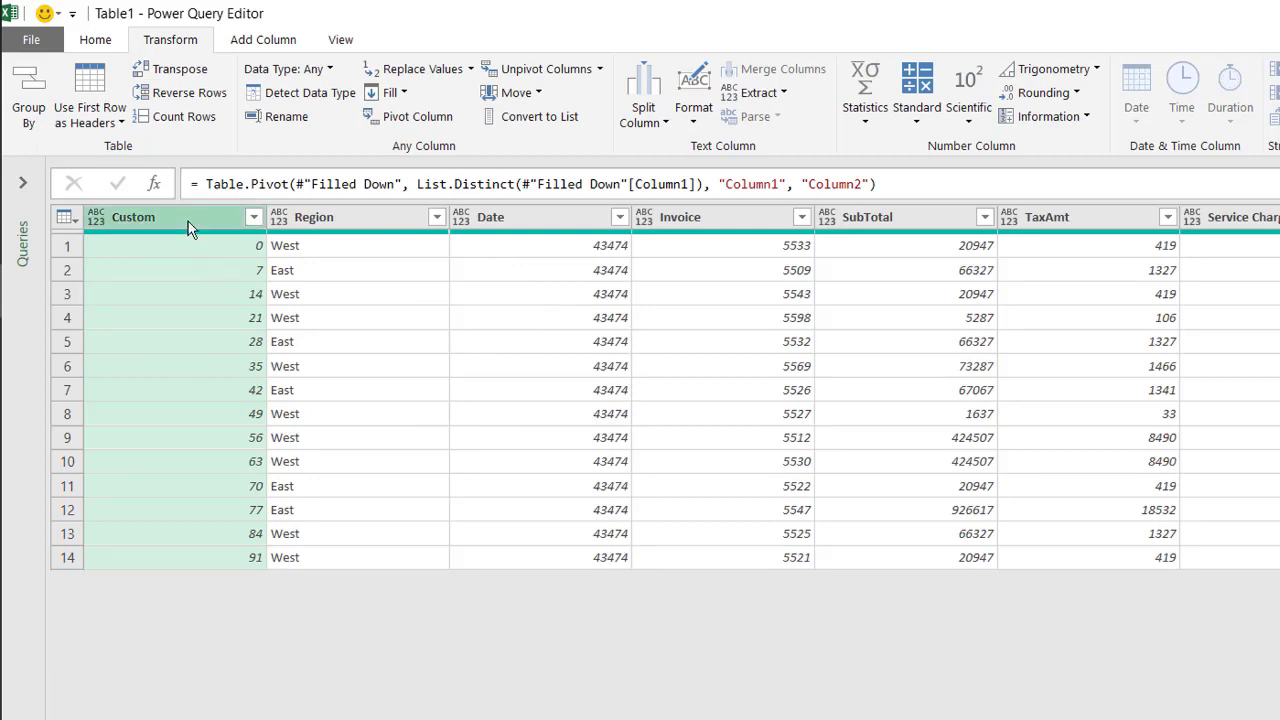
- Delete the Custom column and change the Date column's type to Date
{"action": "key", "text": "Delete"}
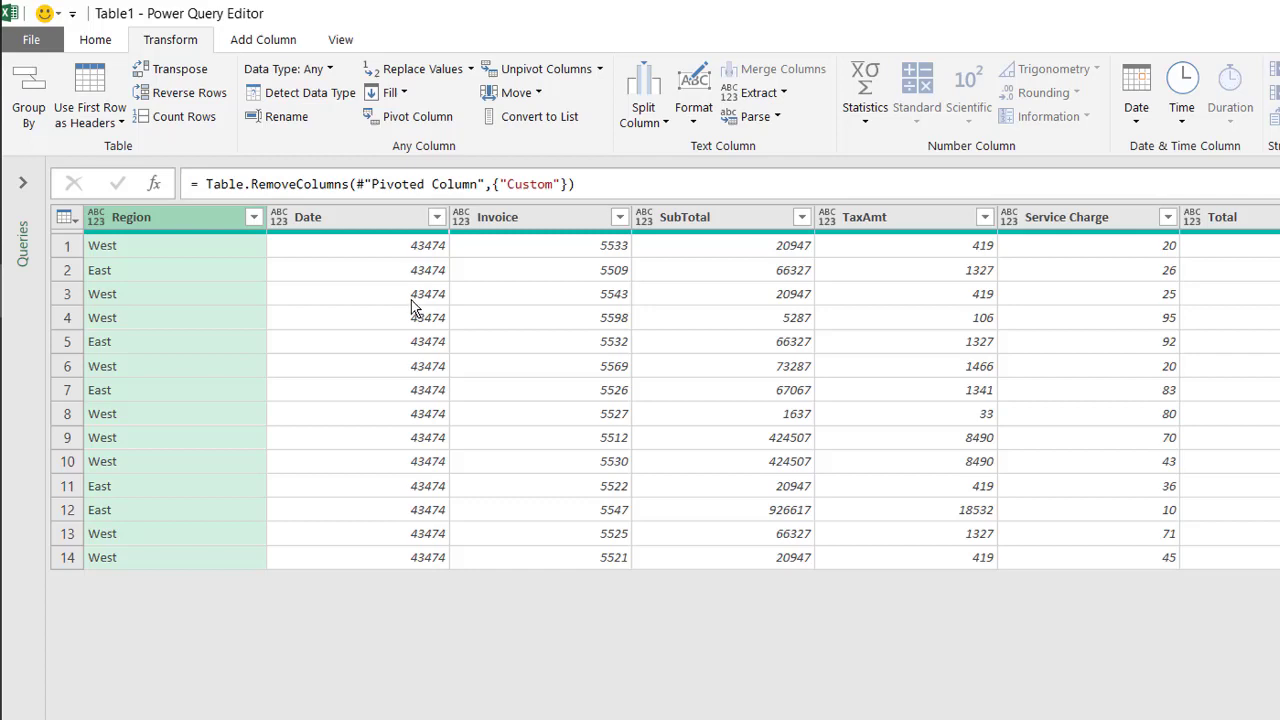
{"action": "left_click", "coordinate": [280, 222]}
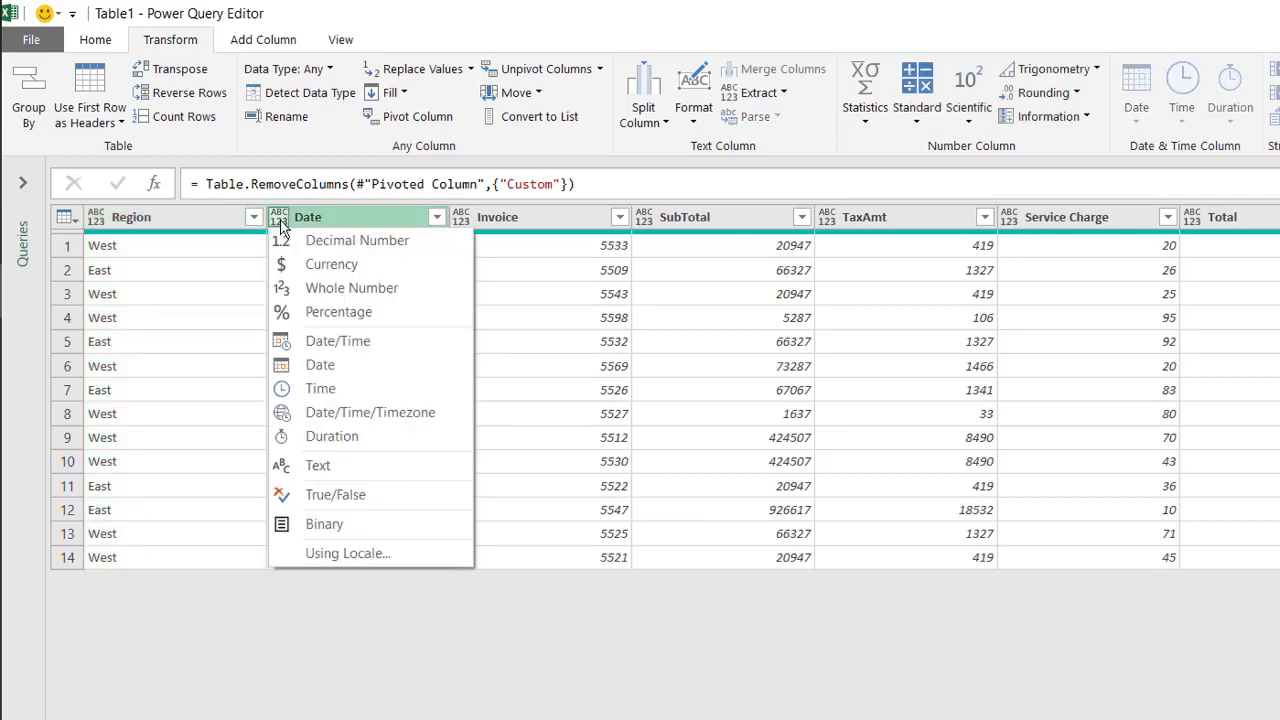
{"action": "left_click", "coordinate": [320, 365]}
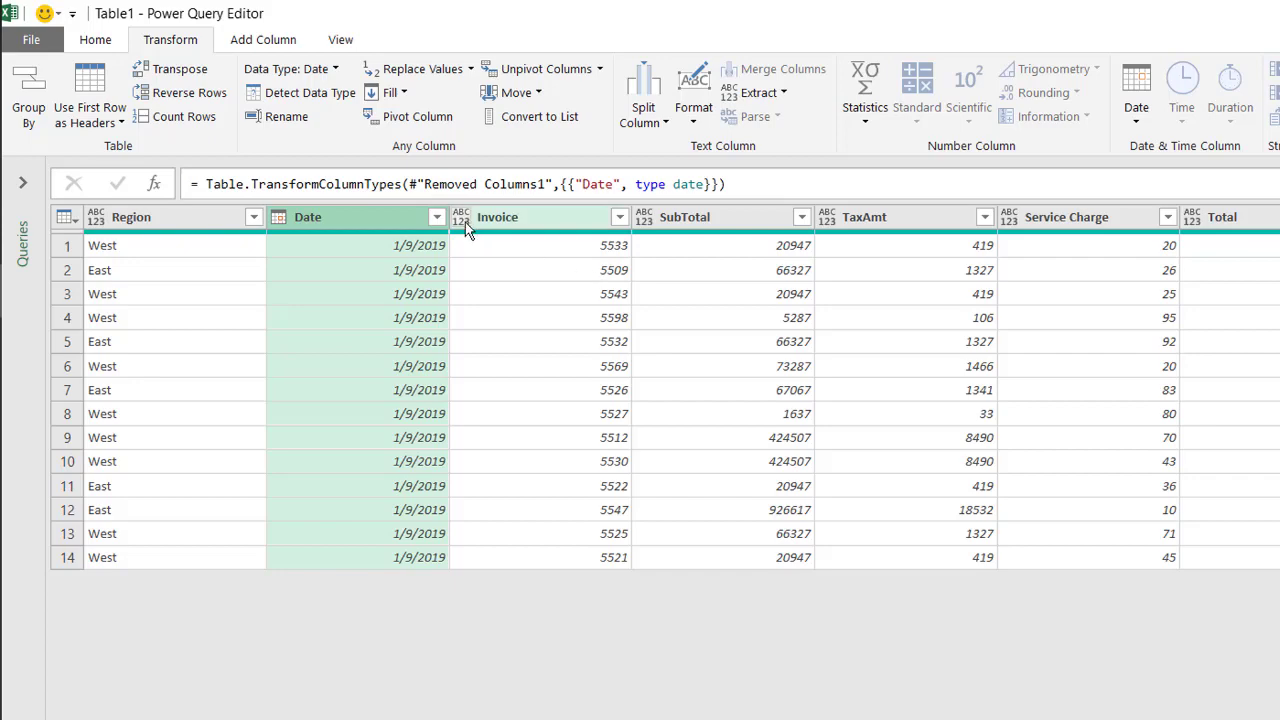
- Set SubTotal through Total to Currency type and load the table into Sheet2 as Table1_2
{"action": "left_click", "coordinate": [688, 218]}
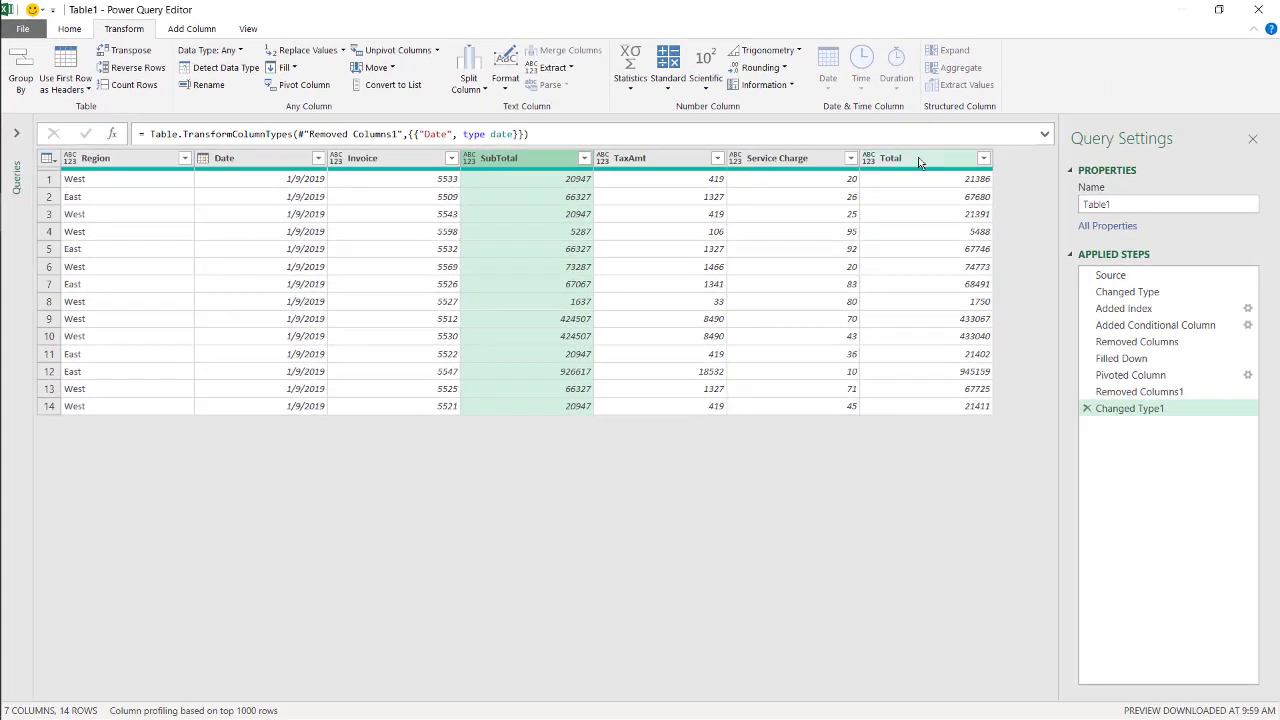
{"action": "left_click", "coordinate": [920, 163], "text": "shift"}
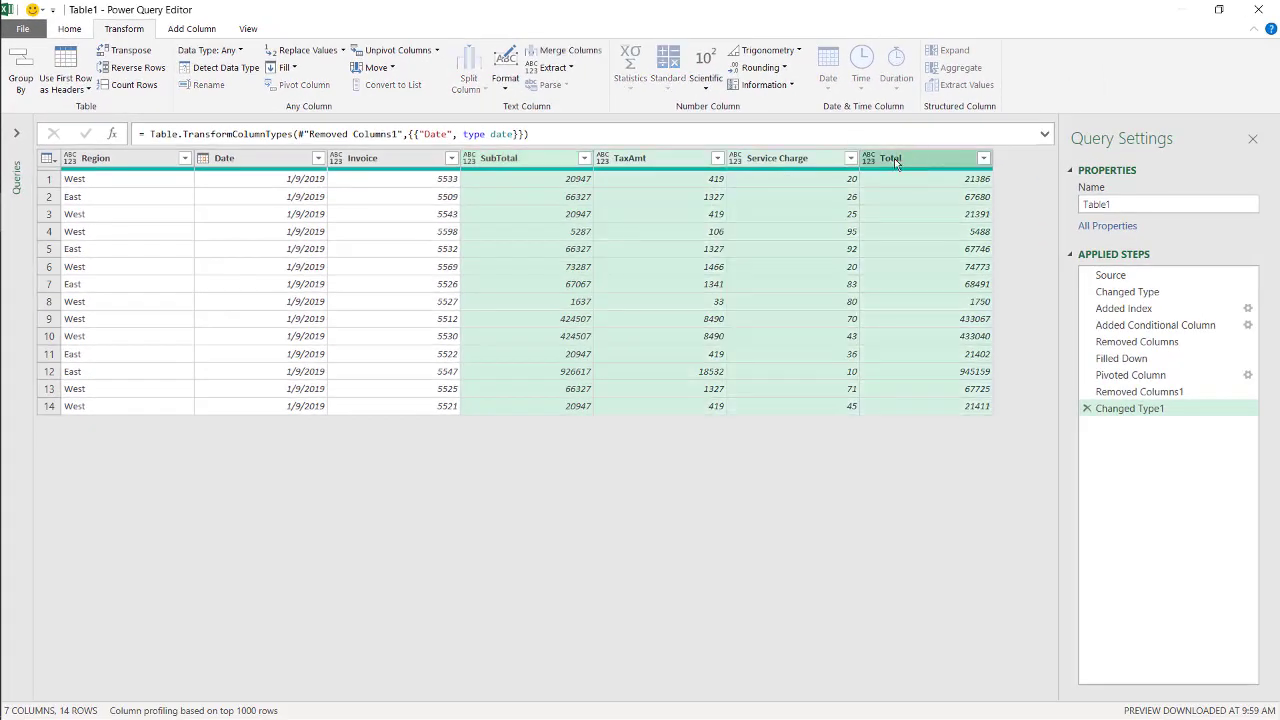
{"action": "right_click", "coordinate": [648, 162]}
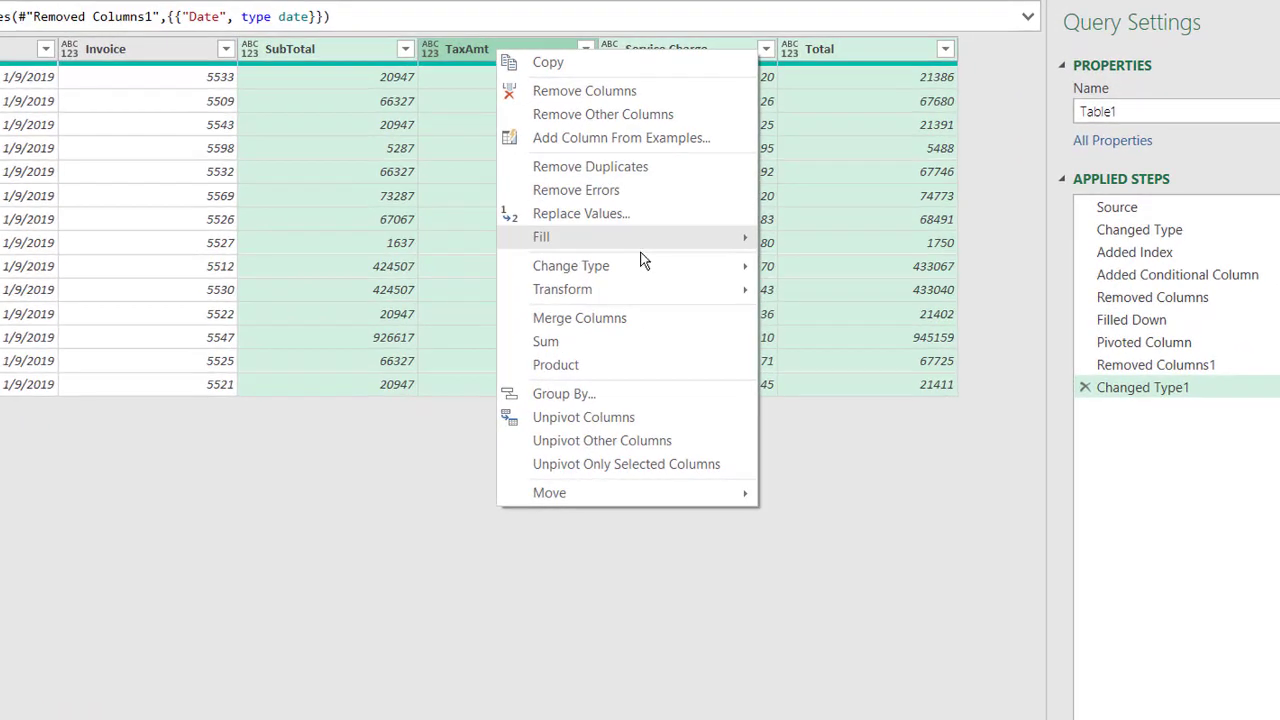
{"action": "mouse_move", "coordinate": [760, 317]}
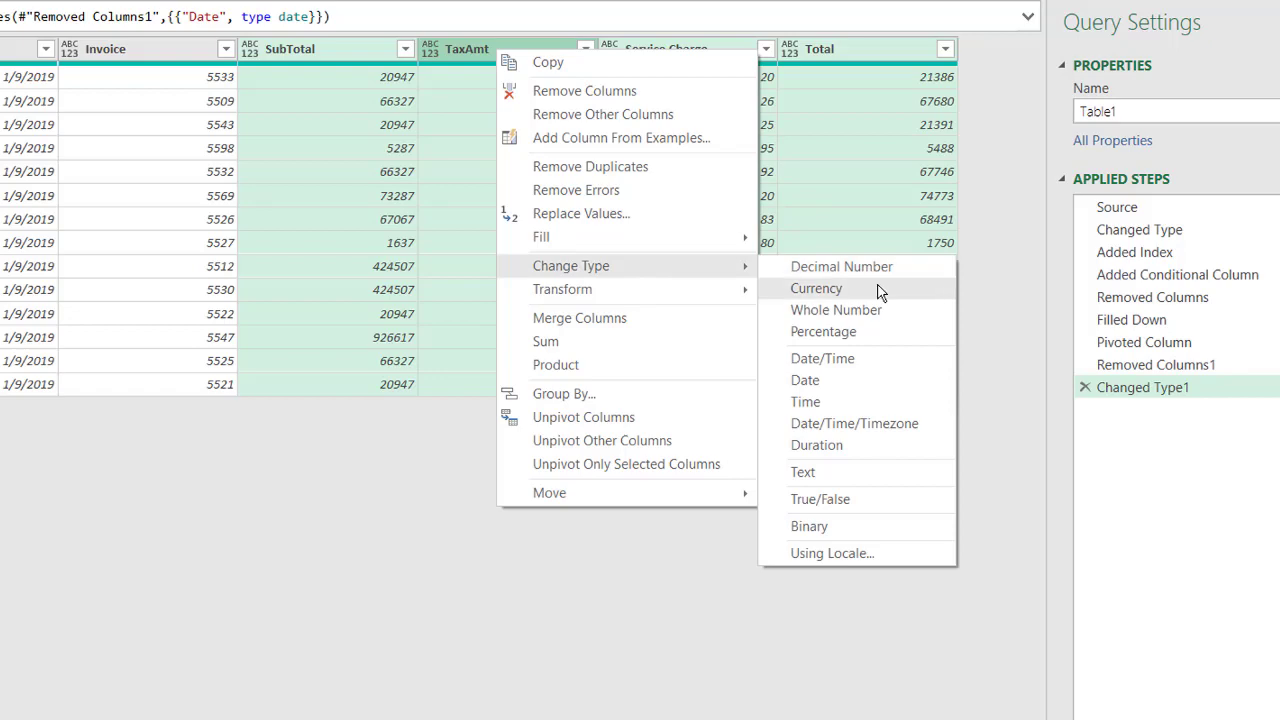
{"action": "left_click", "coordinate": [878, 289]}
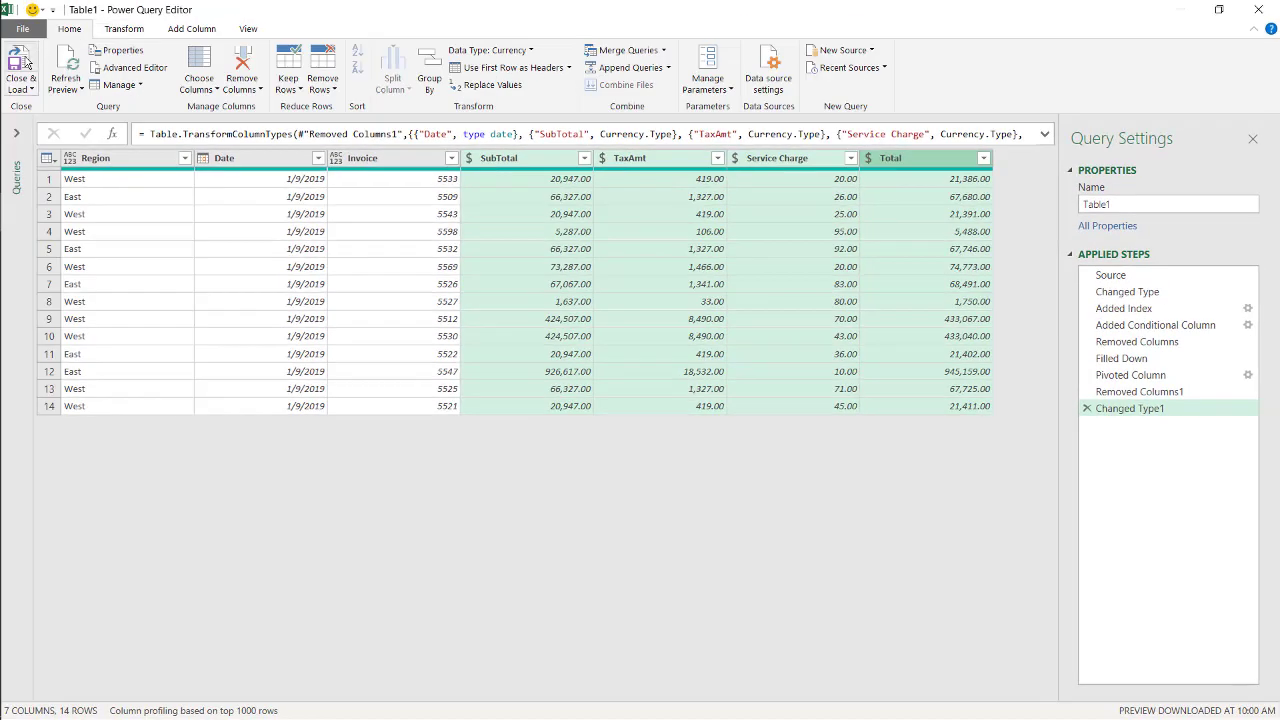
{"action": "left_click", "coordinate": [25, 63]}
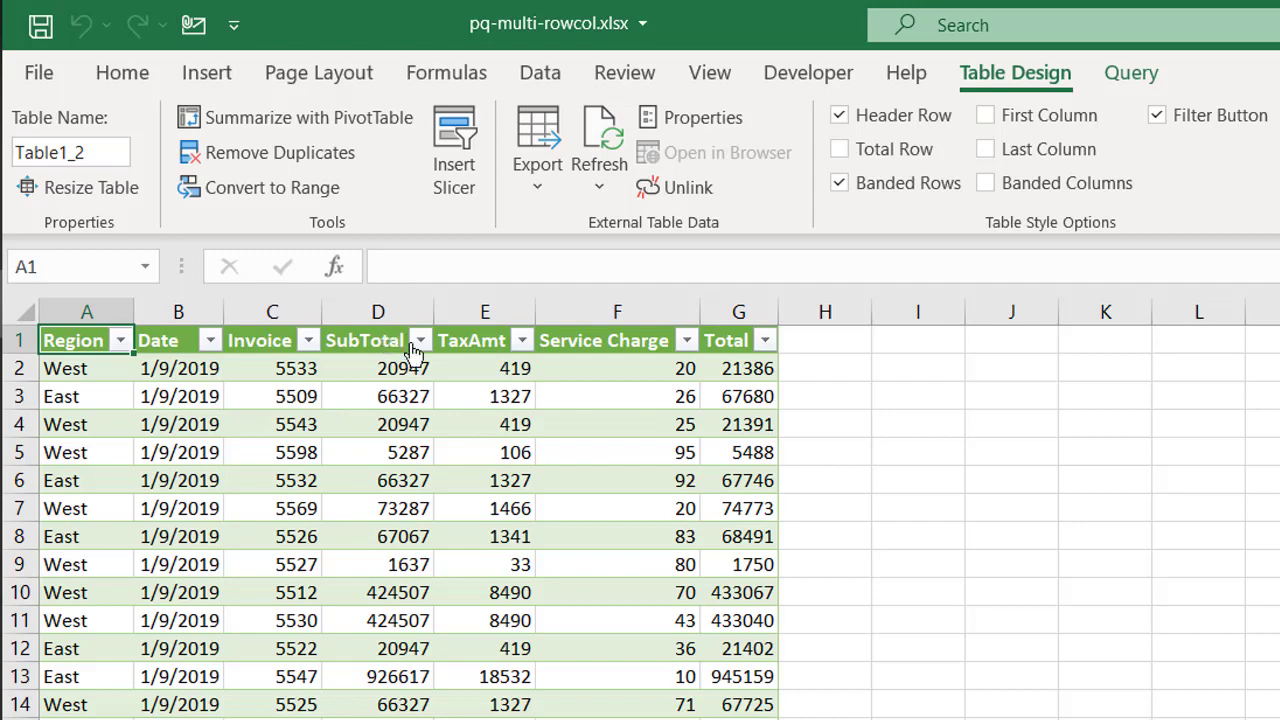
- Apply Currency number format to columns D through G
{"action": "left_click", "coordinate": [368, 316]}
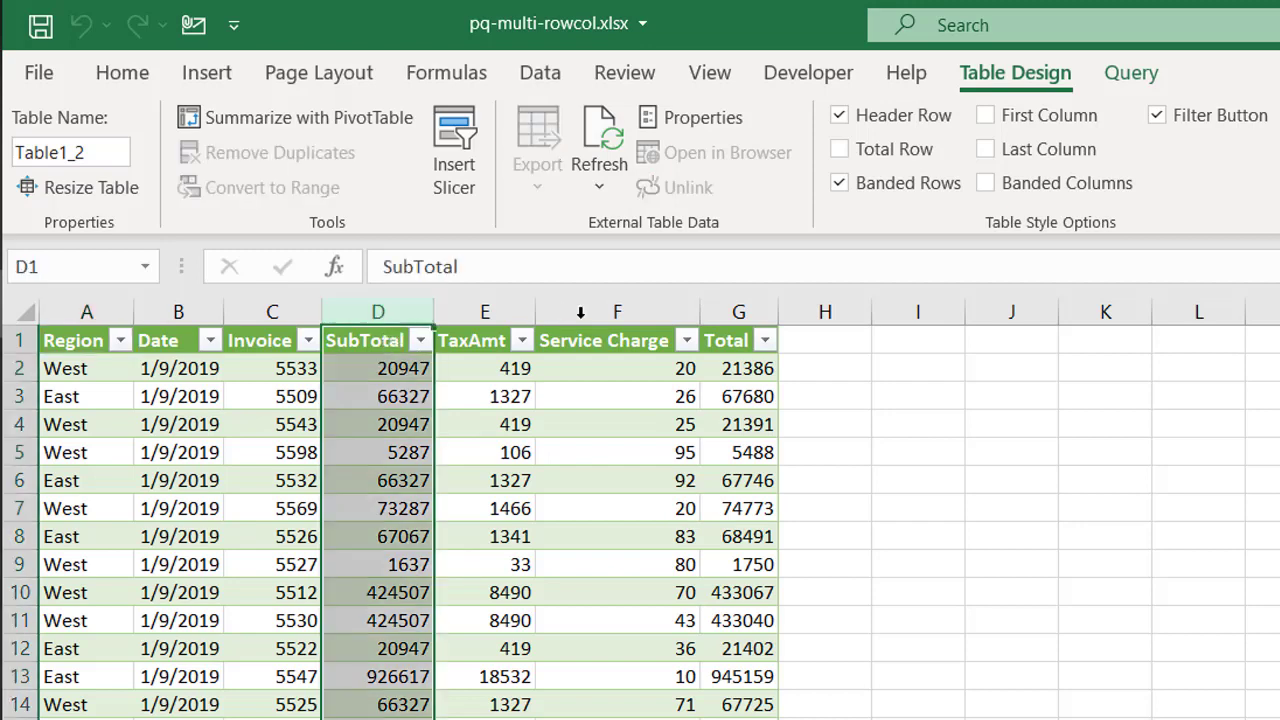
{"action": "left_click", "coordinate": [740, 312], "text": "shift"}
{"action": "left_click", "coordinate": [140, 80]}
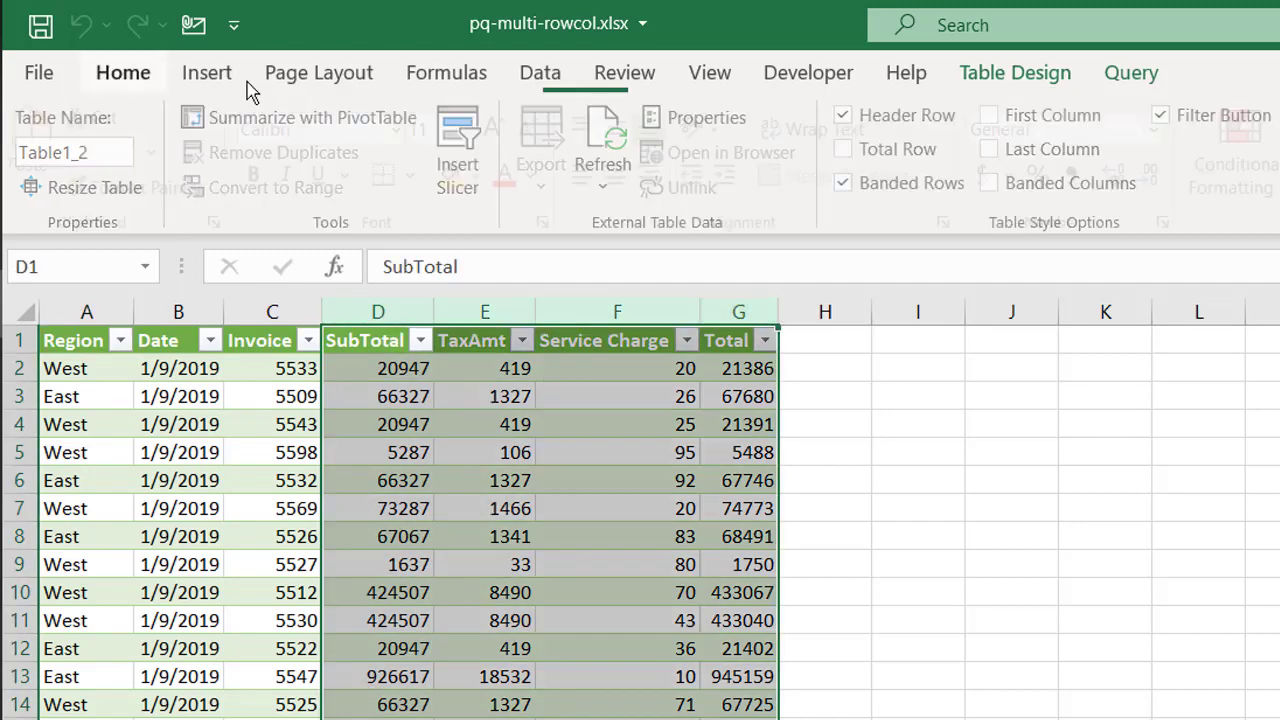
{"action": "left_click", "coordinate": [1167, 129]}
{"action": "left_click", "coordinate": [1131, 320]}
{"action": "left_click", "coordinate": [1183, 590]}
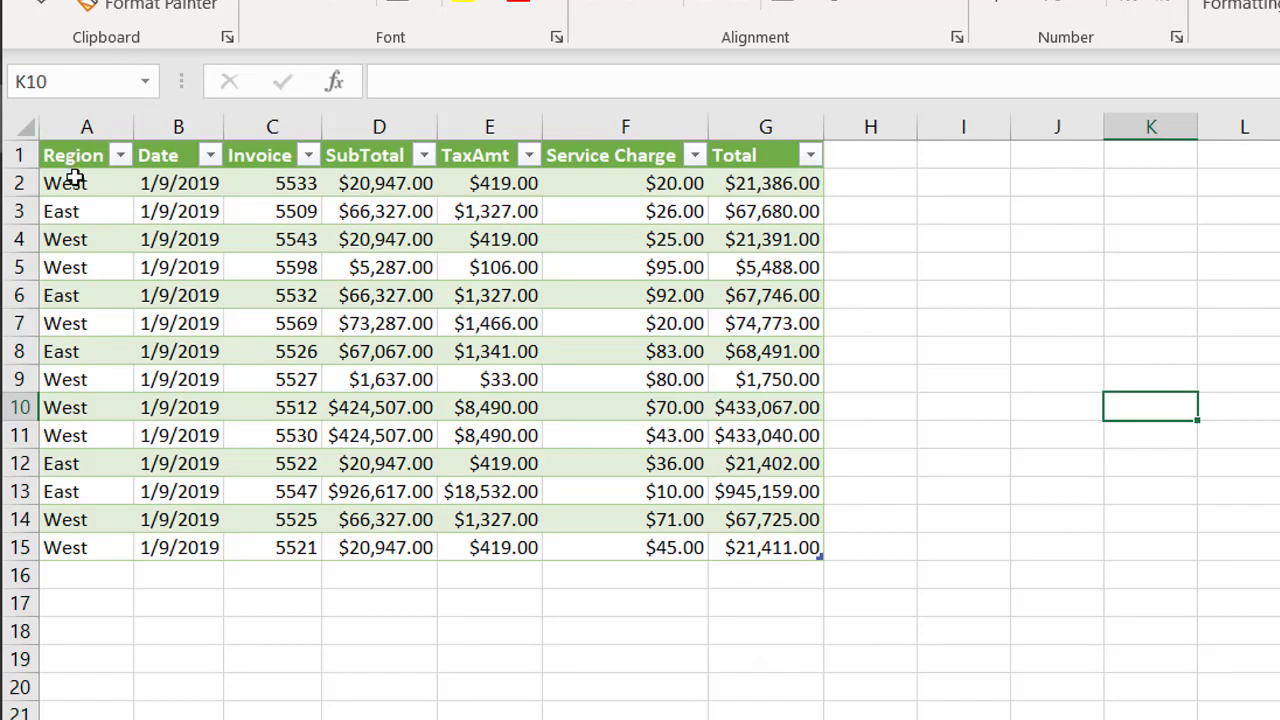
- Highlight rows 2 and 3, including the East record, to check the reshaped records
{"action": "left_click_drag", "start_coordinate": [74, 178], "coordinate": [740, 183]}
{"action": "left_click_drag", "start_coordinate": [97, 212], "coordinate": [766, 214]}
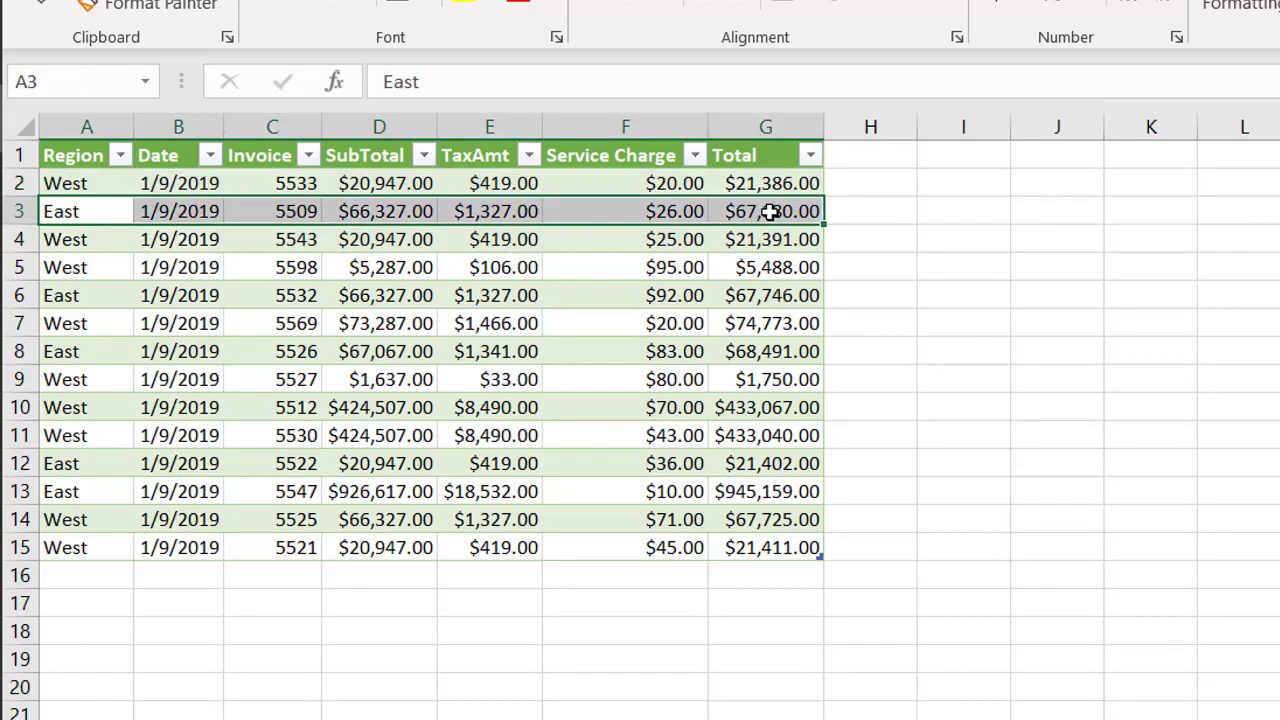
{"action": "left_click", "coordinate": [1194, 353]}
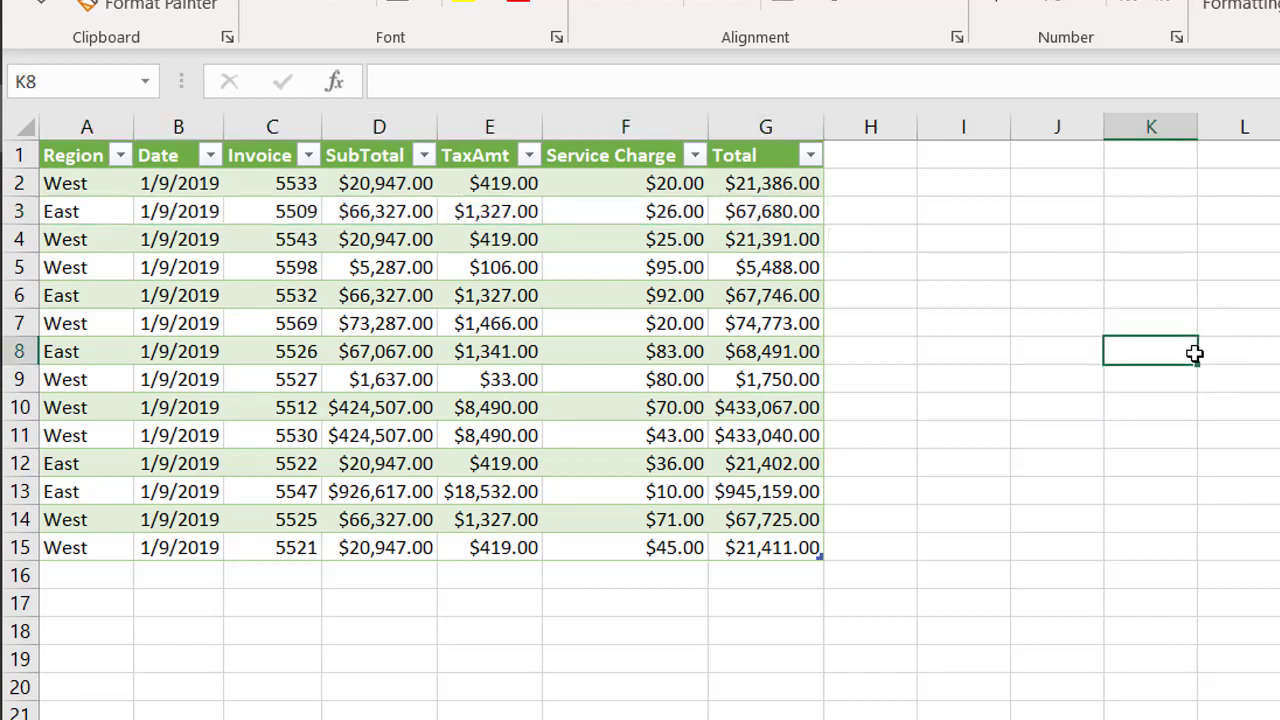